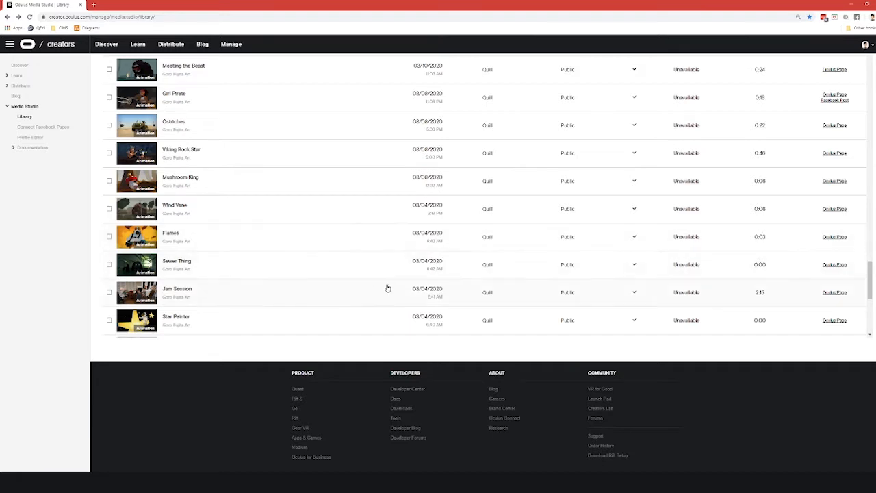
# - Open the Viking Rock Star piece from the media library and save it to VR from its Oculus page
pyautogui.scroll(1, 280, 227)
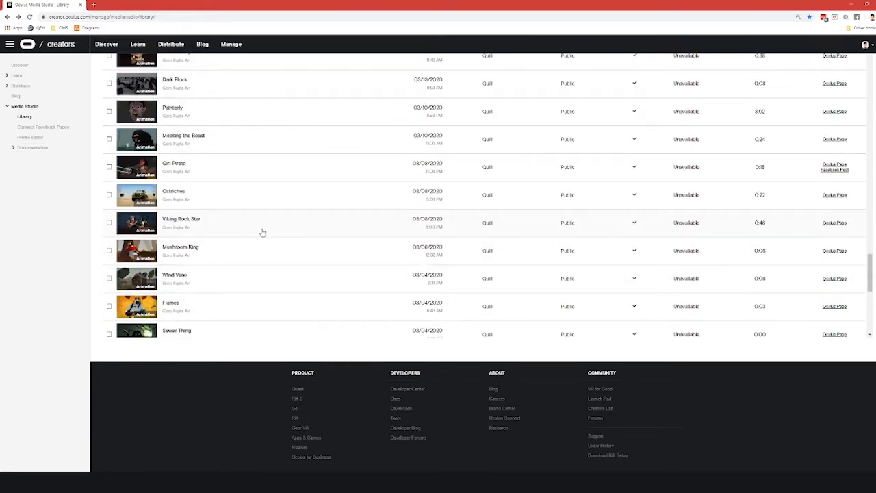
pyautogui.click(195, 225)
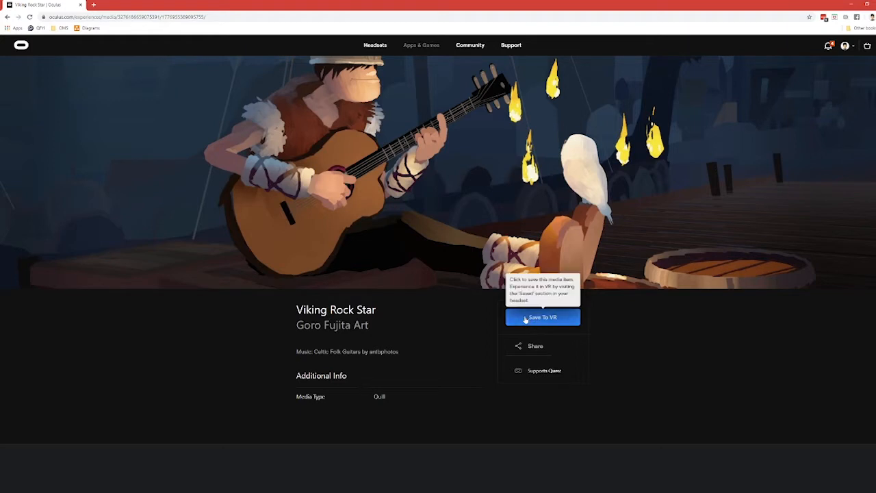
pyautogui.click(526, 319)
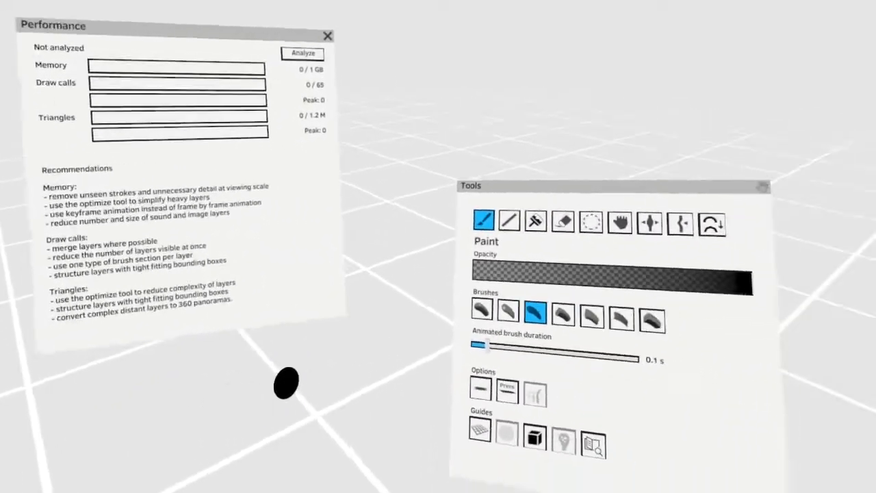
# - Paint a black stroke on each of two new paint layers, and add strokes with other brush types on the second layer
pyautogui.click(403, 305)
pyautogui.click(481, 477)
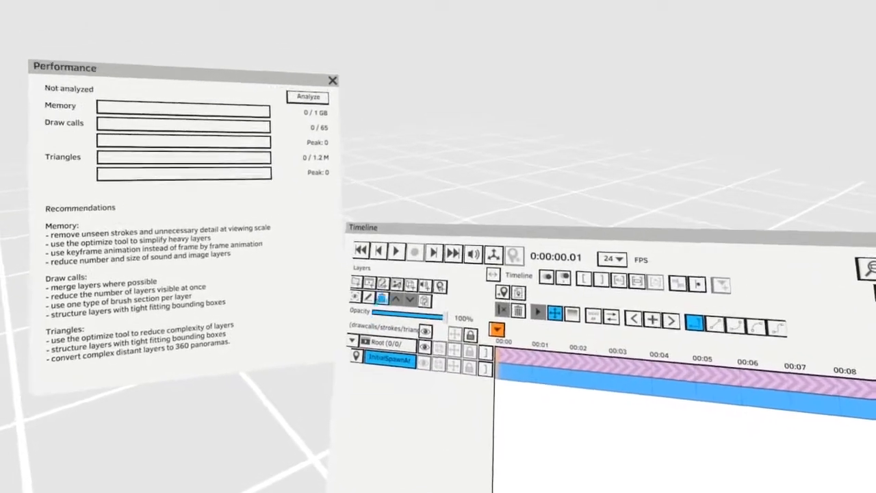
pyautogui.click(370, 255)
pyautogui.moveTo(247, 411); pyautogui.dragTo(362, 280)
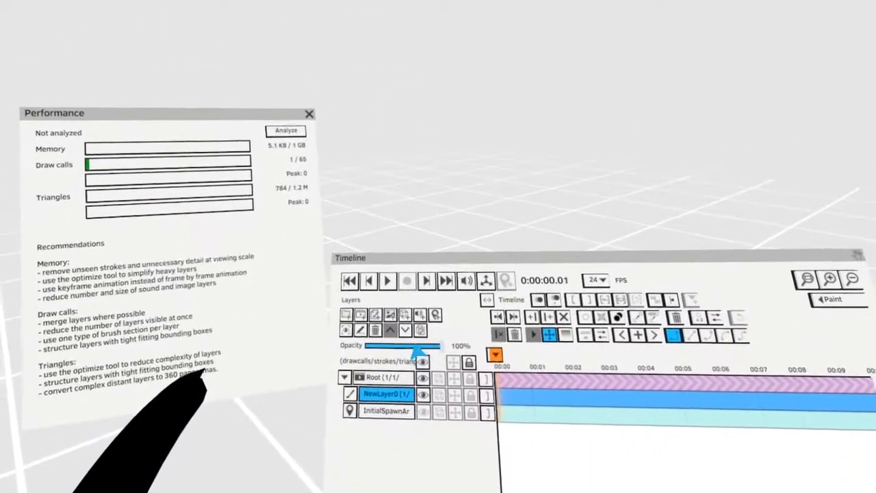
pyautogui.click(450, 366)
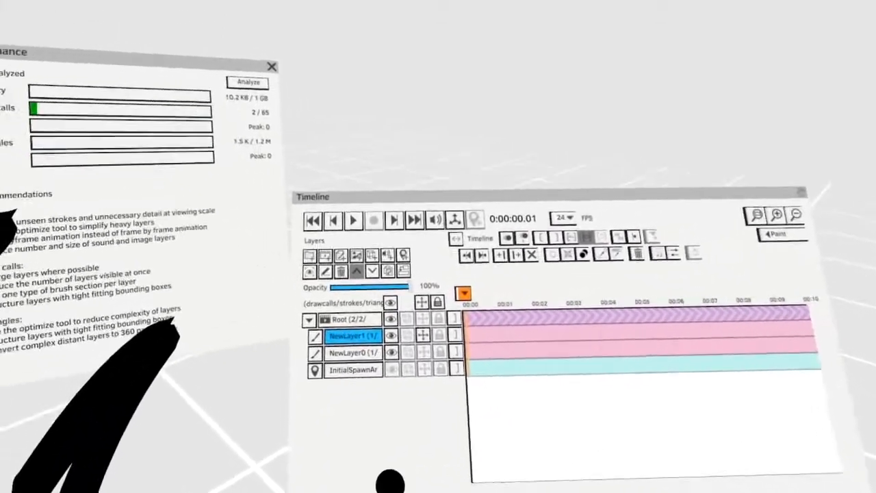
pyautogui.click(457, 465)
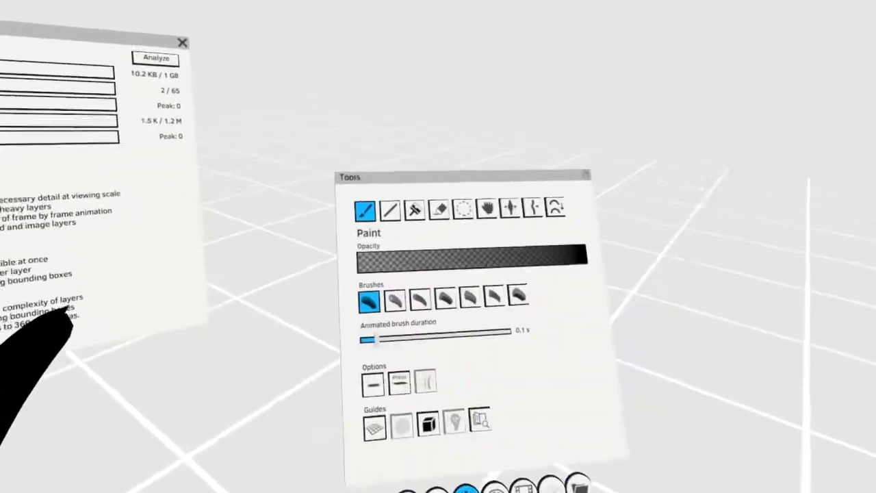
pyautogui.click(439, 313)
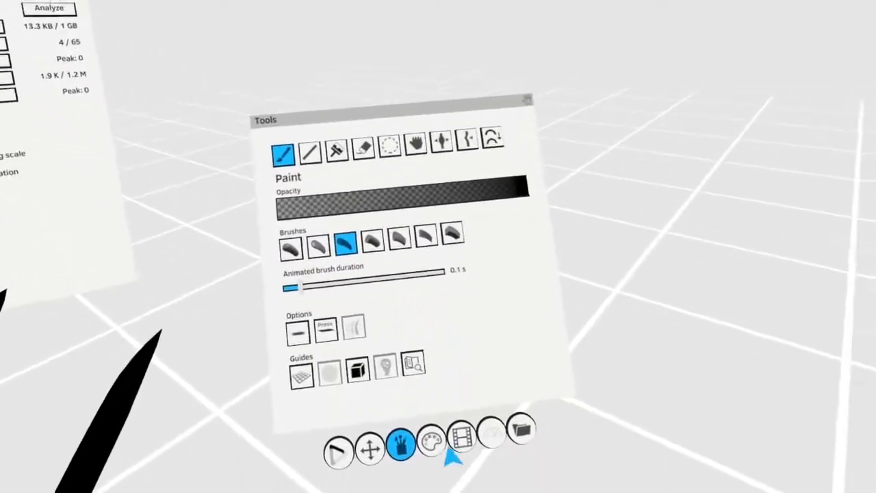
# - Delete both painted layers from the timeline and create a new empty paint layer
pyautogui.click(452, 445)
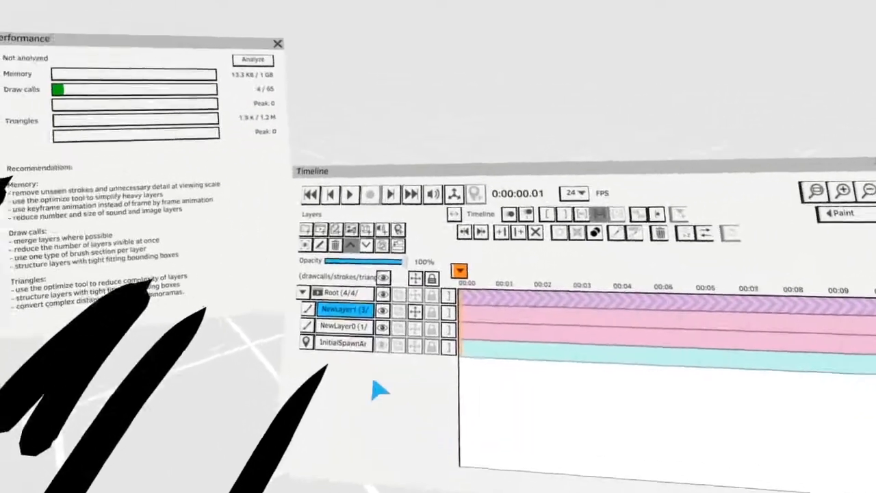
pyautogui.click(361, 276)
pyautogui.click(359, 322)
pyautogui.click(349, 255)
pyautogui.click(354, 238)
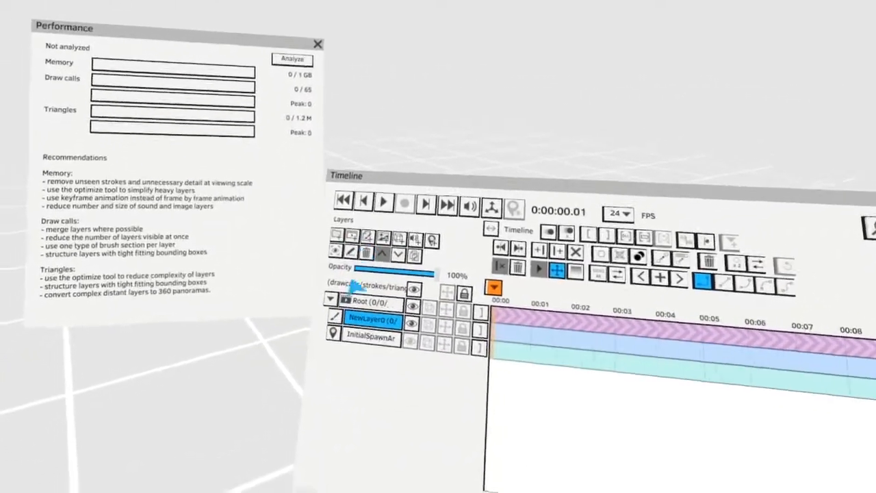
# - Paint four black strokes side by side on the new layer, each with a different brush type
pyautogui.click(419, 458)
pyautogui.click(399, 318)
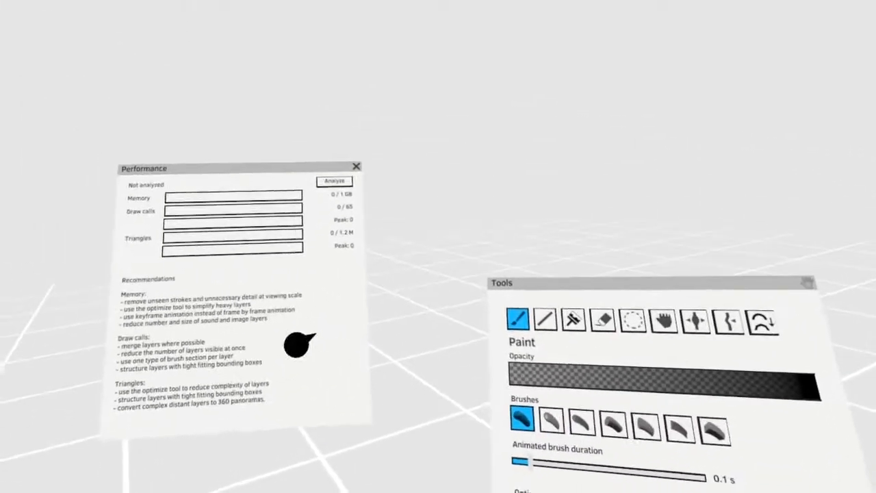
pyautogui.click(495, 389)
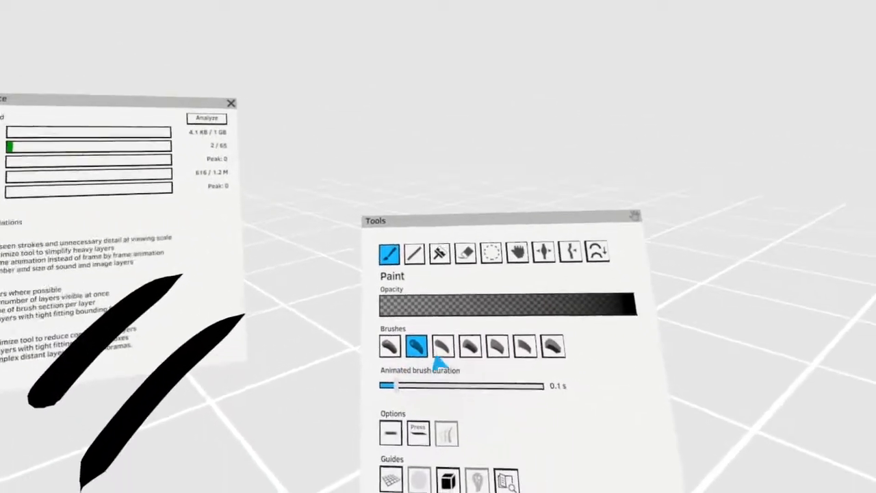
pyautogui.click(442, 348)
pyautogui.moveTo(324, 360); pyautogui.dragTo(116, 489)
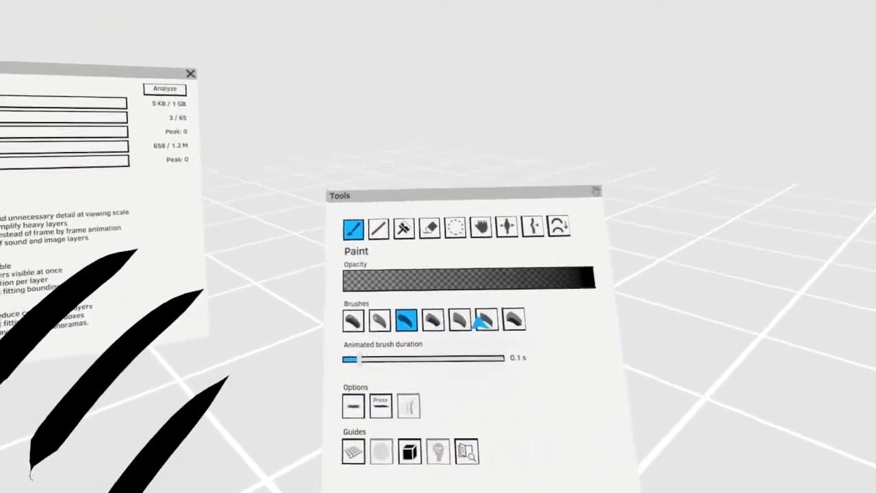
pyautogui.click(507, 319)
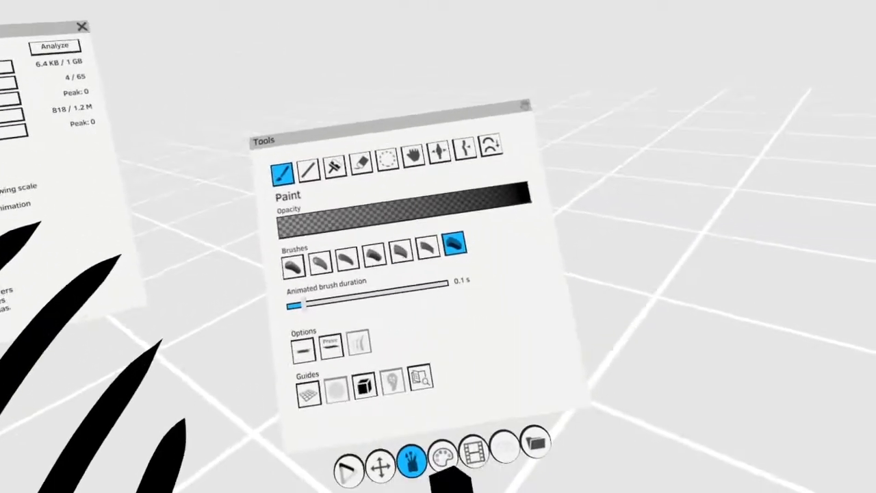
# - Duplicate the four-stroke paint layer repeatedly until the layer stack runs from NewLayer0 to NewLayer16
pyautogui.click(475, 452)
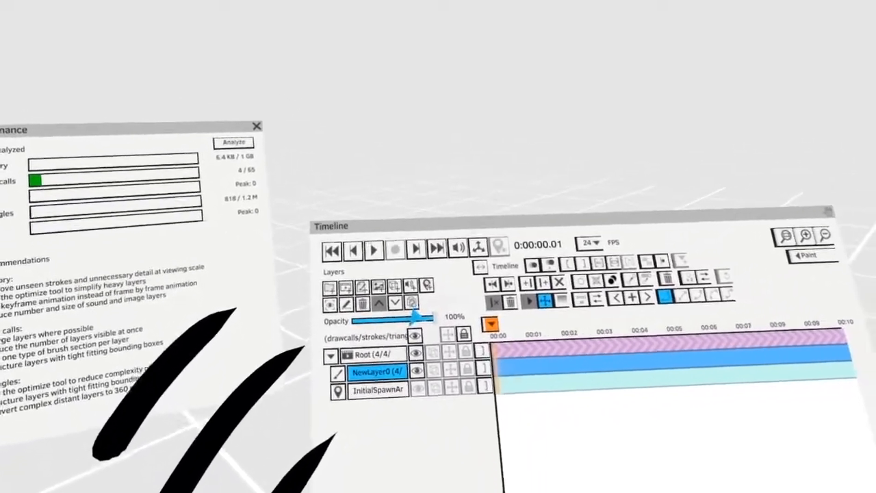
pyautogui.click(423, 315)
pyautogui.click(423, 315)
pyautogui.click(424, 315)
pyautogui.click(423, 314)
pyautogui.click(423, 315)
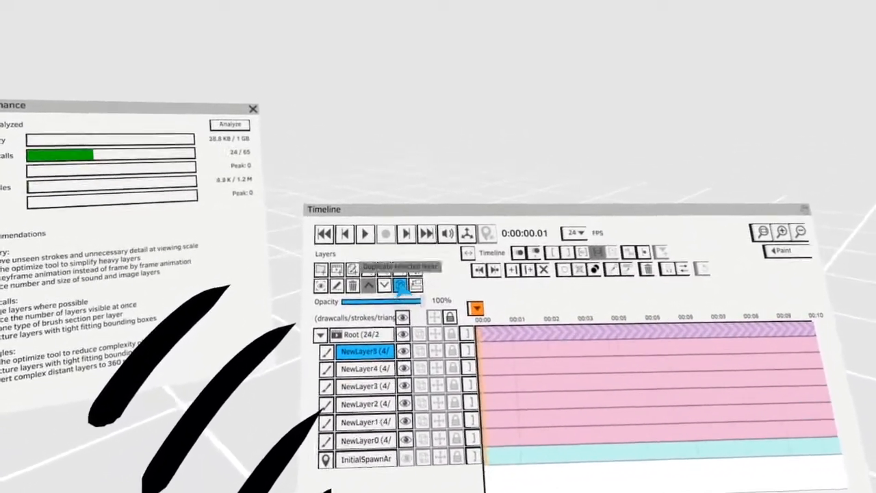
pyautogui.click(401, 288)
pyautogui.click(402, 288)
pyautogui.click(407, 290)
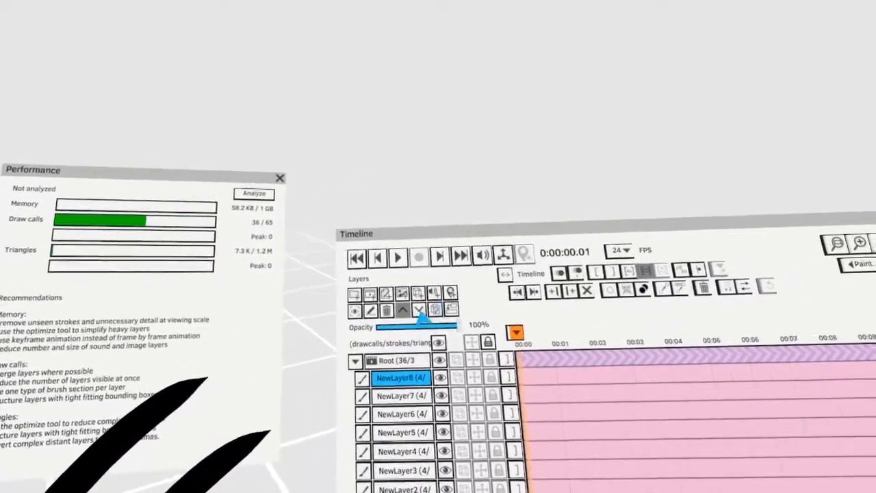
pyautogui.click(437, 300)
pyautogui.click(442, 302)
pyautogui.click(510, 336)
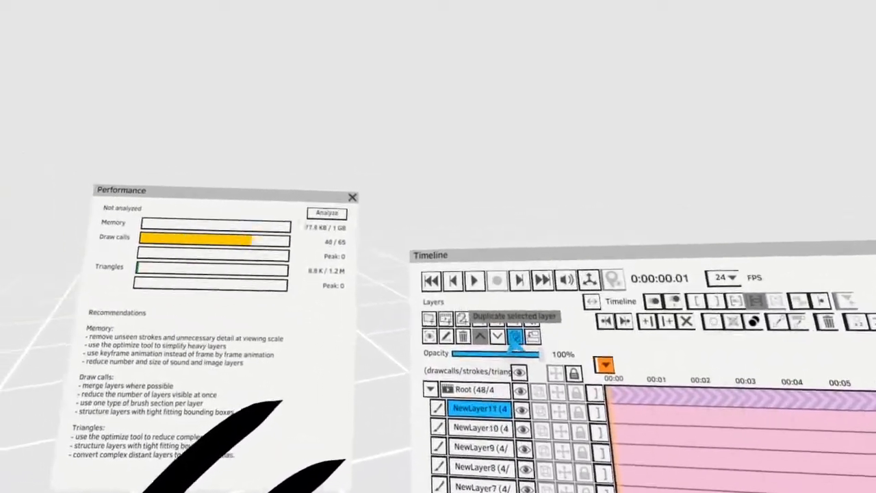
pyautogui.click(521, 341)
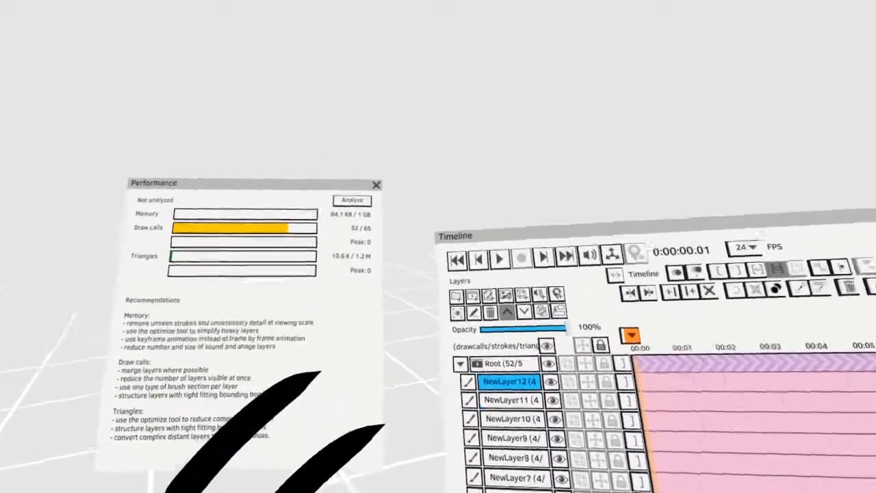
pyautogui.click(542, 311)
pyautogui.click(541, 311)
pyautogui.click(541, 310)
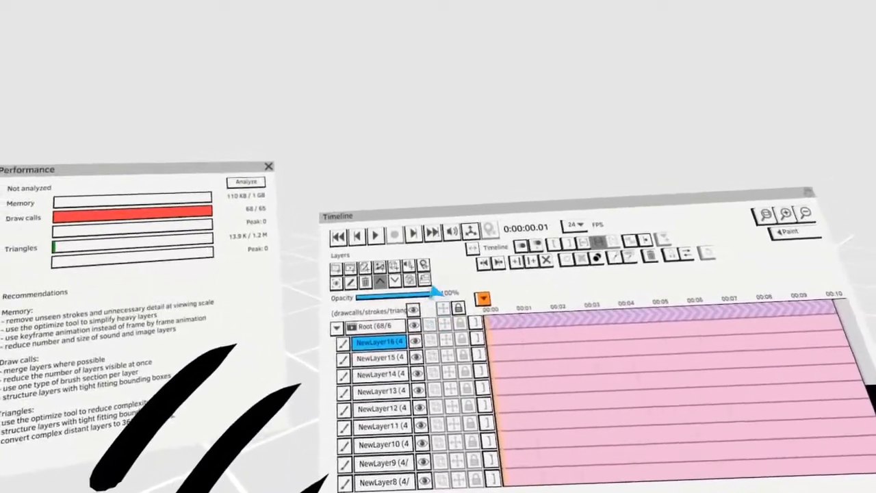
# - Merge the duplicated layers downward one after another into a single paint layer
pyautogui.click(431, 275)
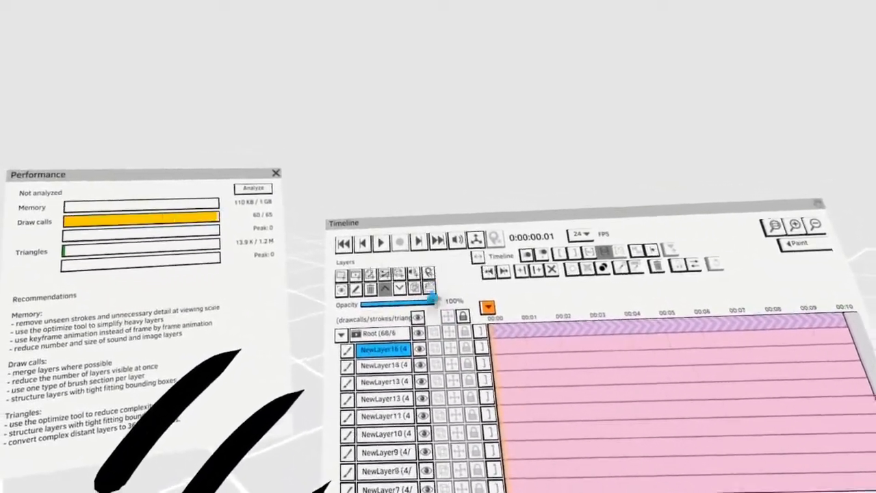
pyautogui.click(431, 275)
pyautogui.click(431, 275)
pyautogui.click(431, 275)
pyautogui.click(431, 273)
pyautogui.click(431, 274)
pyautogui.click(430, 273)
pyautogui.click(431, 273)
pyautogui.click(430, 274)
pyautogui.click(430, 273)
pyautogui.click(430, 273)
pyautogui.click(431, 273)
pyautogui.click(431, 273)
pyautogui.click(430, 273)
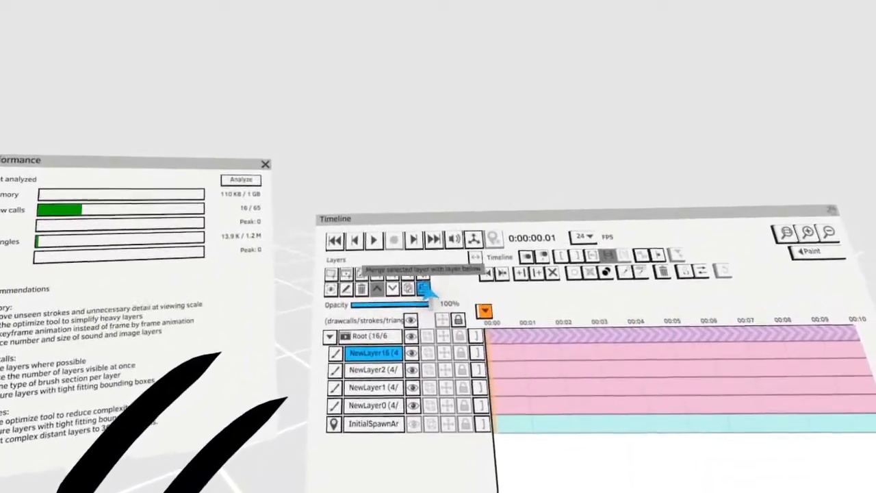
pyautogui.click(431, 273)
pyautogui.click(431, 273)
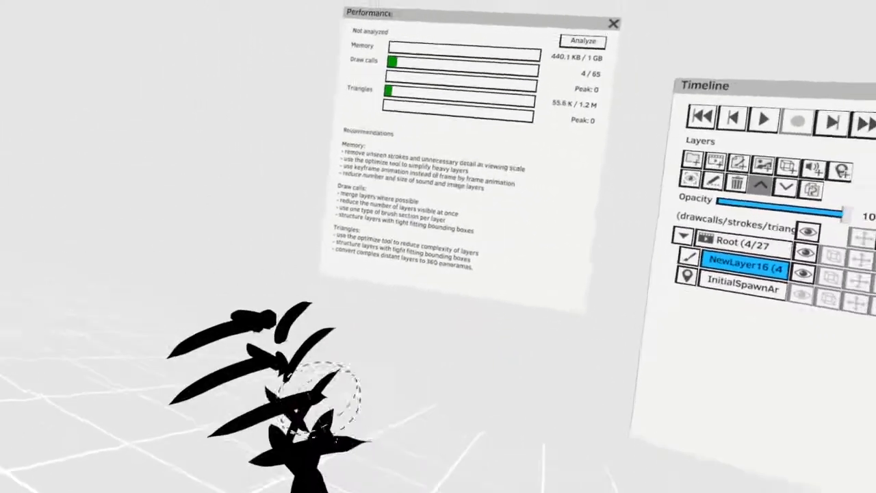
# - Duplicate the strokes on the merged layer repeatedly, spreading the copies into a dense bushy cluster
pyautogui.moveTo(319, 399); pyautogui.dragTo(336, 406)
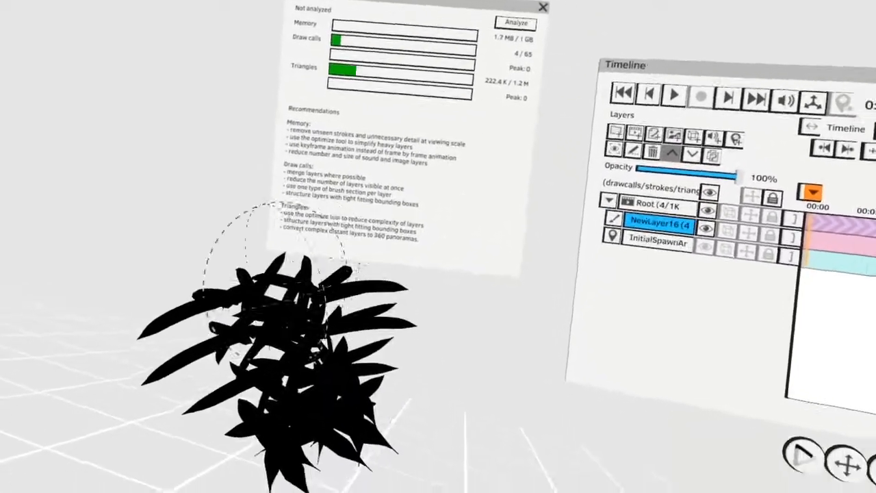
pyautogui.moveTo(299, 381); pyautogui.dragTo(234, 476)
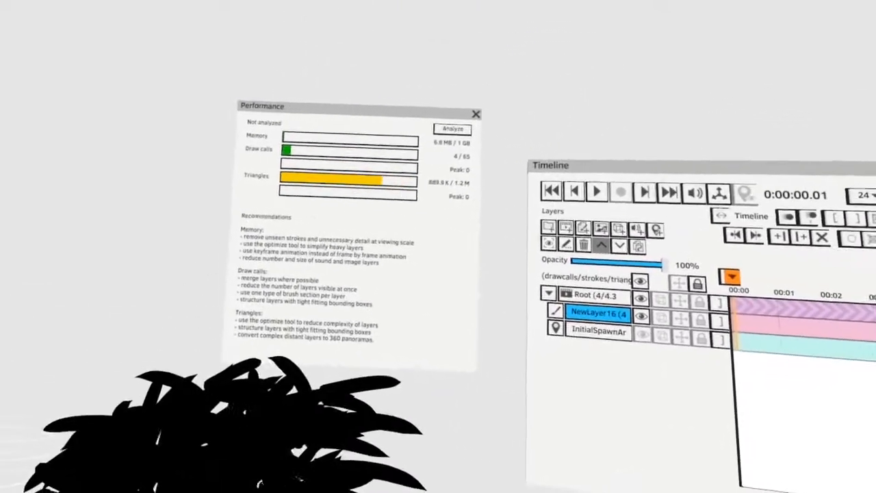
pyautogui.moveTo(235, 438); pyautogui.dragTo(274, 449)
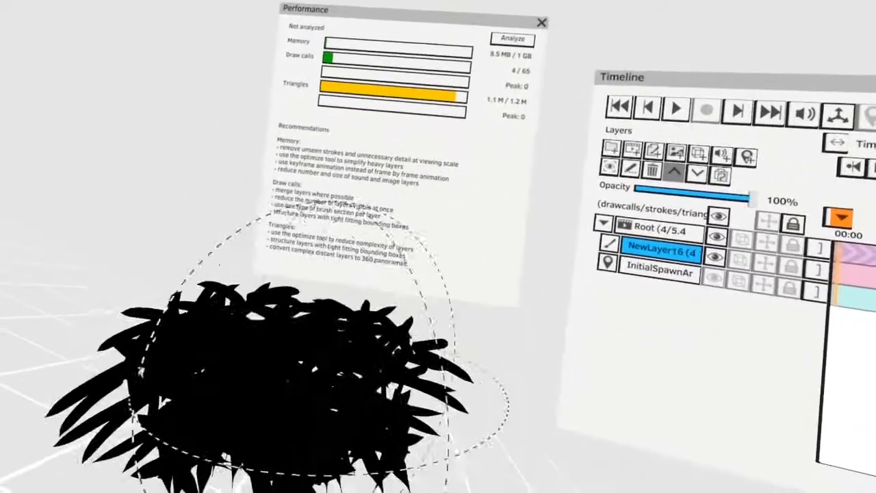
pyautogui.moveTo(314, 370); pyautogui.dragTo(274, 411)
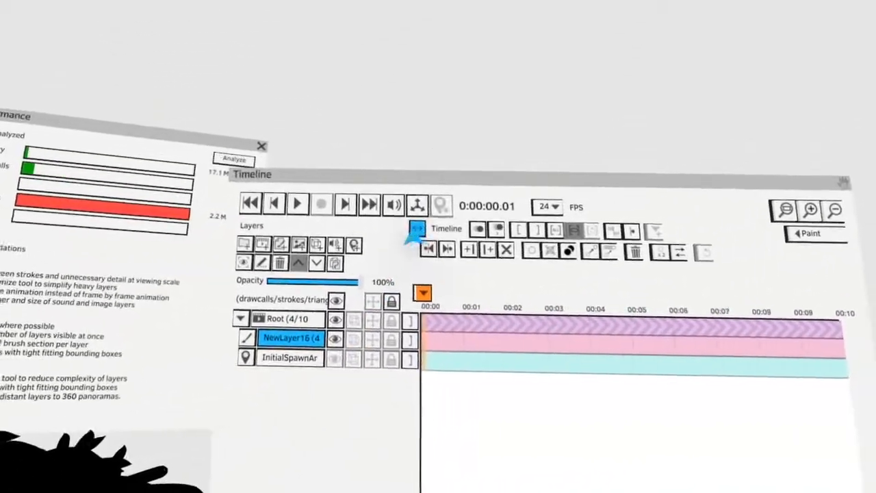
# - Widen the timeline's layer name column and check the option for showing stroke counts in the Quill settings
pyautogui.moveTo(415, 233); pyautogui.dragTo(485, 209)
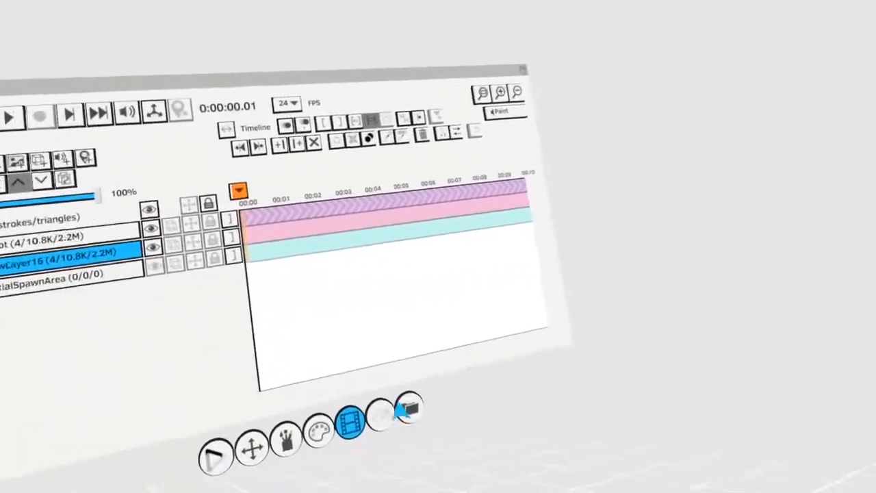
pyautogui.click(536, 430)
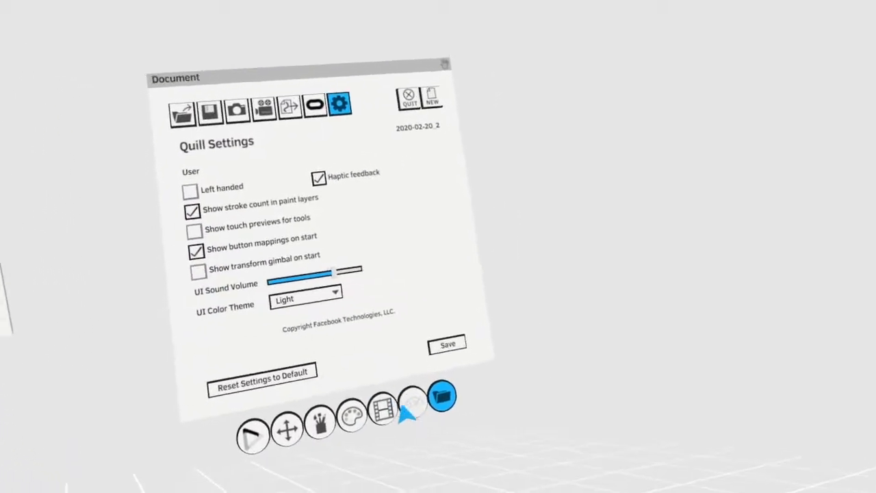
pyautogui.click(419, 417)
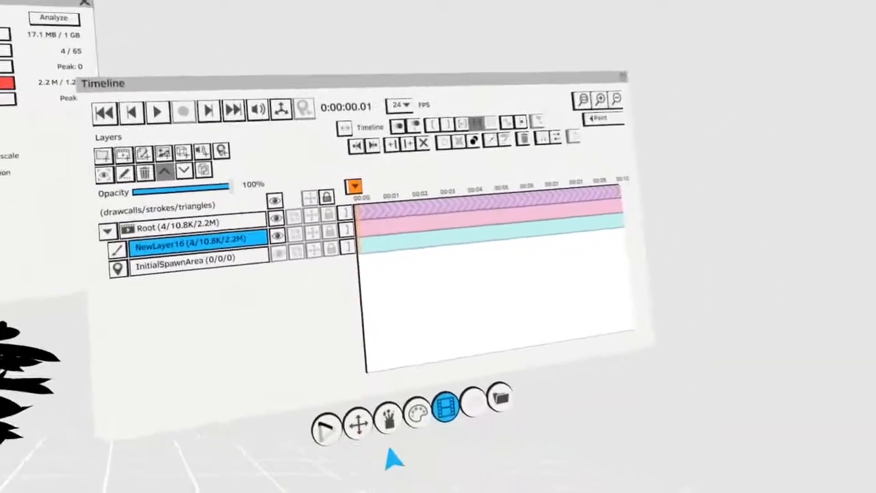
# - Adjust the threshold of the Optimize tool and optimize the current layer to simplify its strokes
pyautogui.click(362, 451)
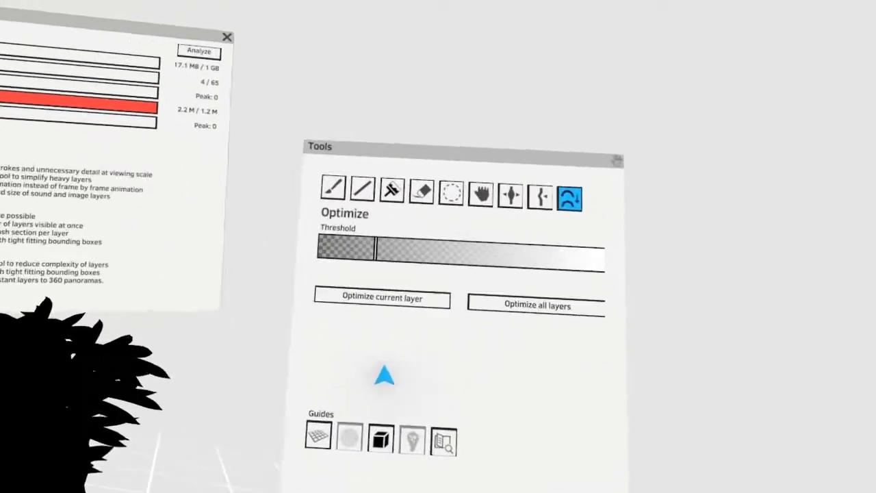
pyautogui.moveTo(395, 287); pyautogui.dragTo(508, 286)
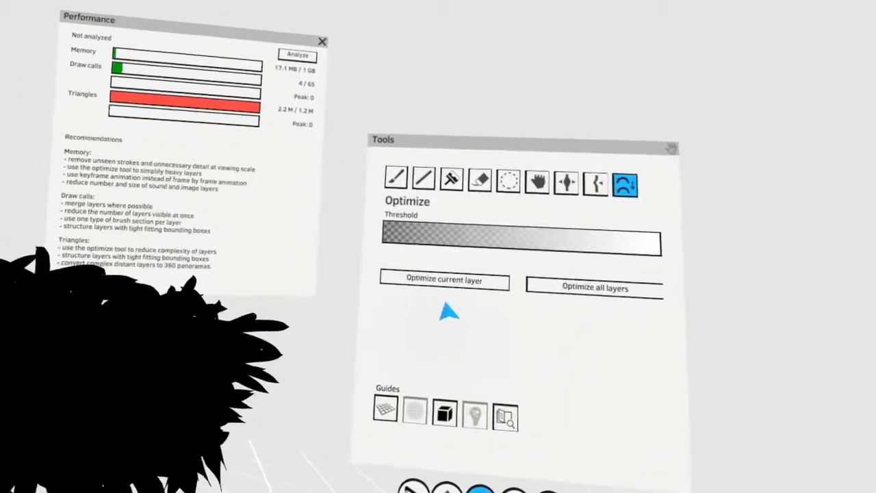
pyautogui.click(412, 312)
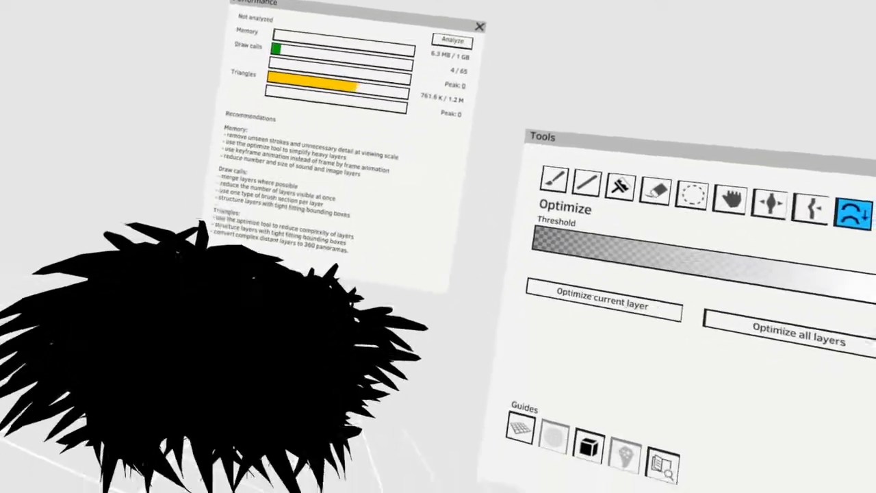
# - Paint a black arched stroke in the empty space beside the bushy cluster
pyautogui.click(637, 147)
pyautogui.click(367, 487)
pyautogui.click(306, 491)
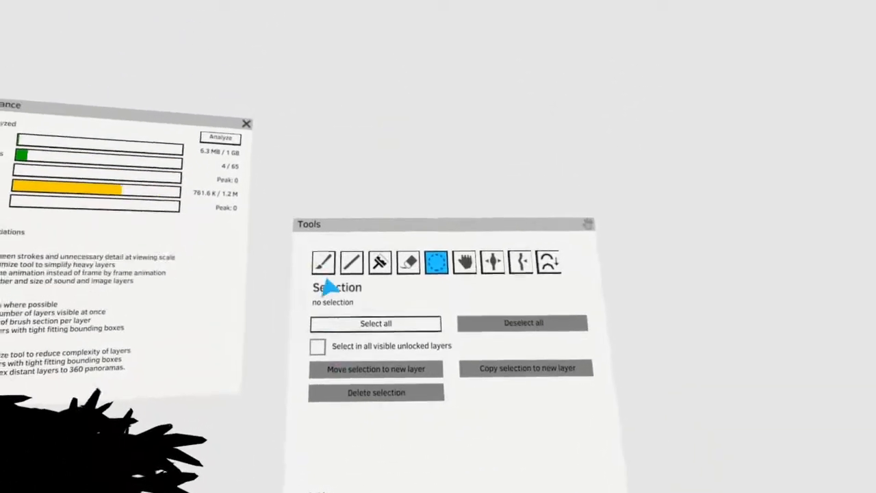
pyautogui.click(484, 273)
pyautogui.click(419, 329)
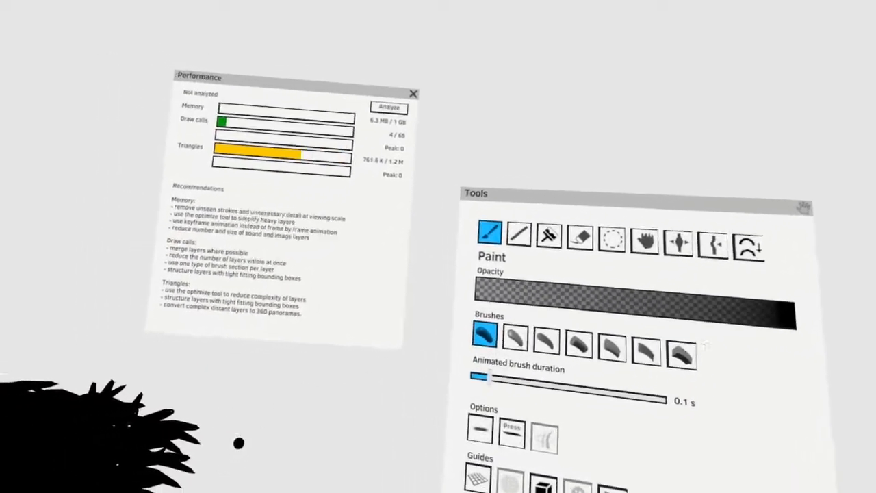
pyautogui.moveTo(236, 438)
pyautogui.mouseDown()
pyautogui.moveTo(415, 293)
pyautogui.moveTo(285, 414)
pyautogui.mouseUp()
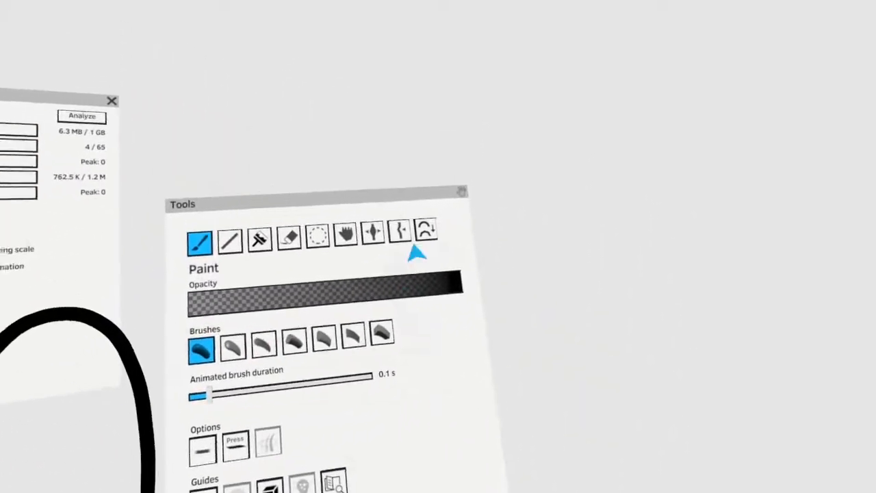
# - Try optimizing the current layer to simplify the black arched stroke, and undo the optimization
pyautogui.click(436, 165)
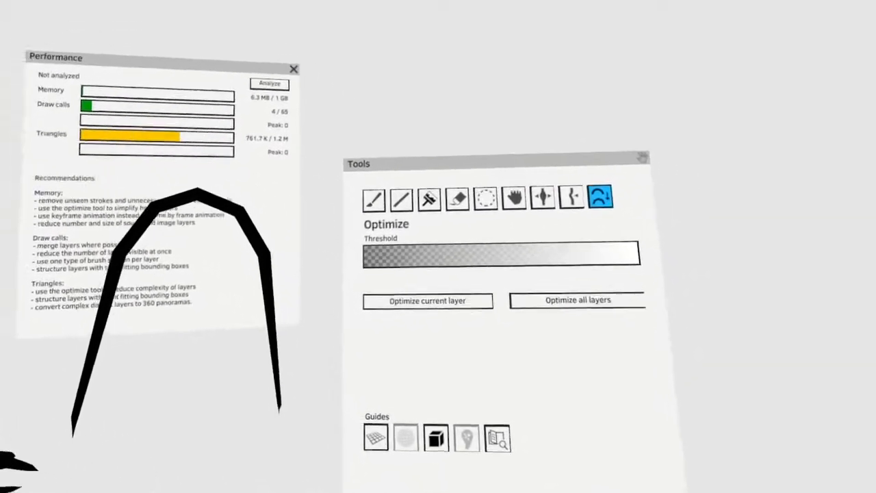
pyautogui.hotkey('ctrl', 'z')
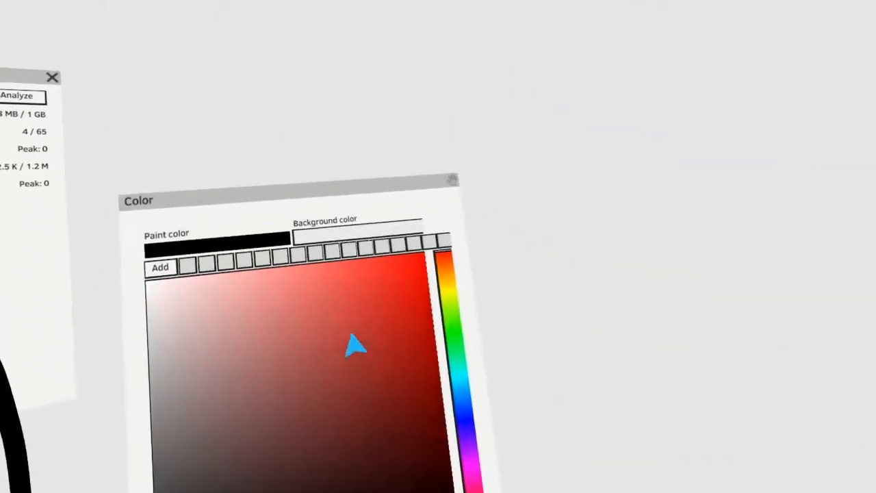
# - Set the paint color to light red and paint one thin and one thick arched stroke next to the black one
pyautogui.click(345, 299)
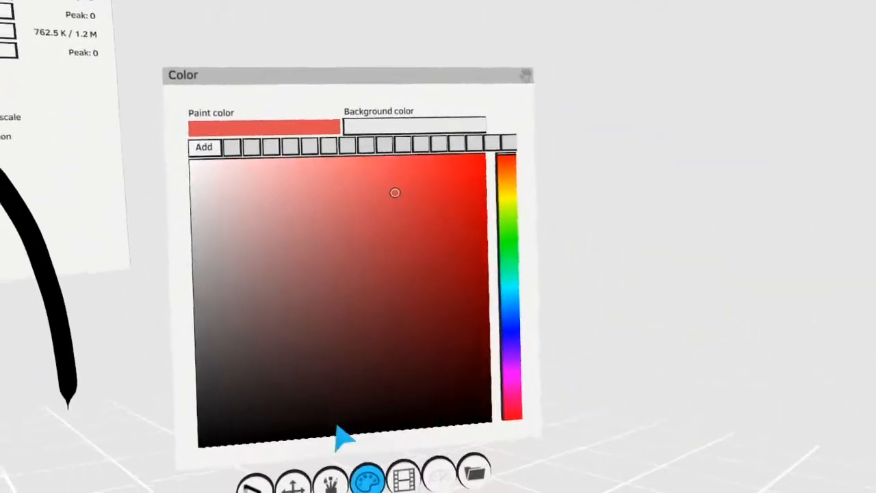
pyautogui.click(258, 482)
pyautogui.click(278, 252)
pyautogui.moveTo(248, 361); pyautogui.dragTo(430, 200)
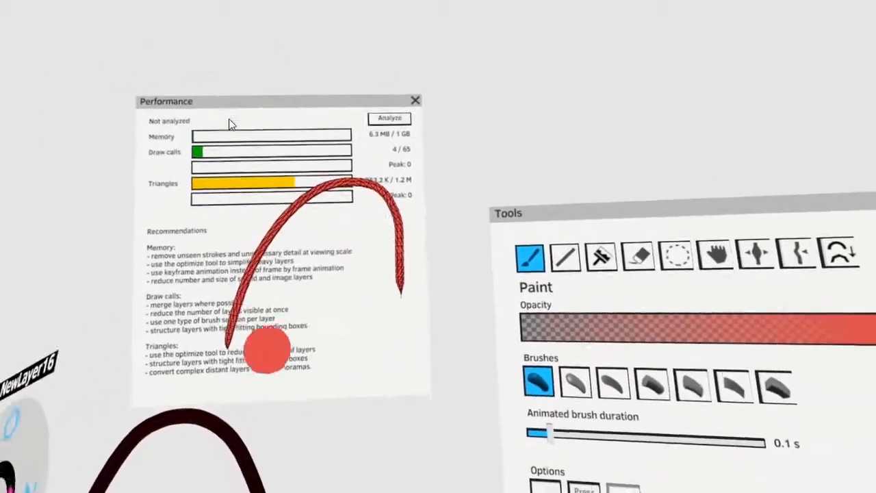
pyautogui.moveTo(266, 349)
pyautogui.mouseDown()
pyautogui.moveTo(376, 383)
pyautogui.moveTo(303, 433)
pyautogui.mouseUp()
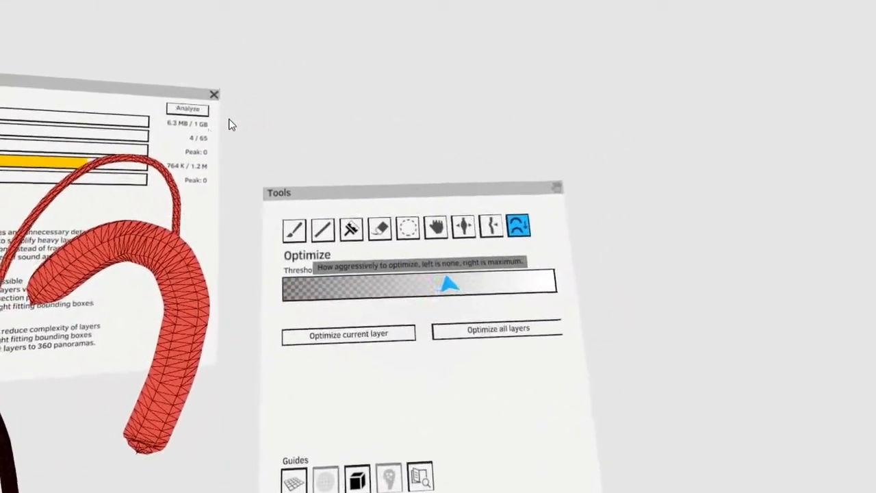
# - Try optimizing the current layer at medium, low and high thresholds, undoing each result
pyautogui.click(458, 263)
pyautogui.click(425, 309)
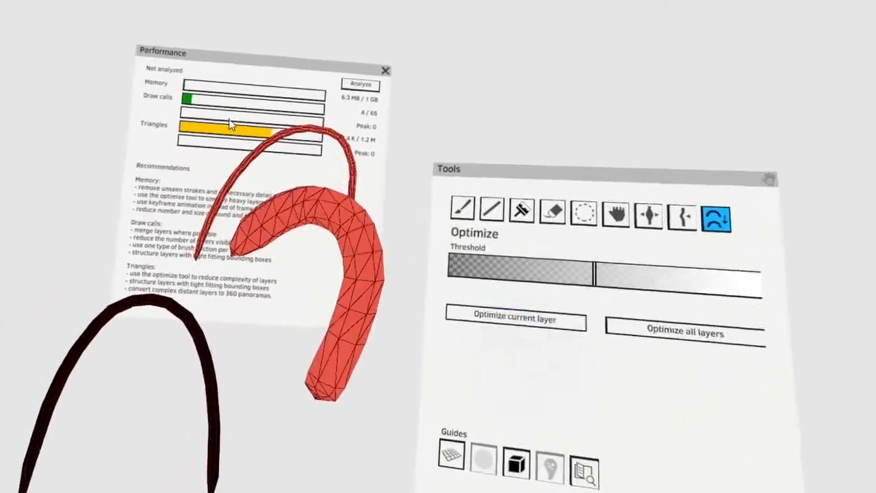
pyautogui.click(424, 293)
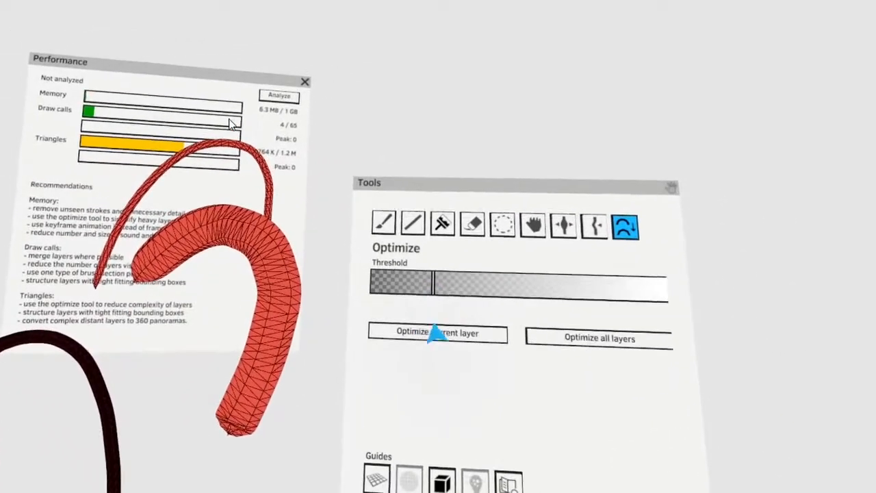
pyautogui.click(435, 337)
pyautogui.click(626, 293)
pyautogui.click(419, 319)
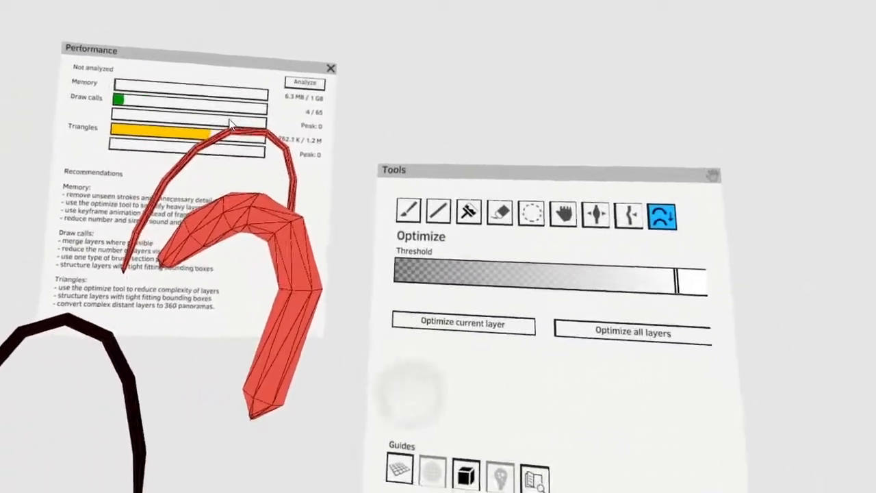
pyautogui.hotkey('ctrl', 'z')
pyautogui.hotkey('ctrl', 'z')
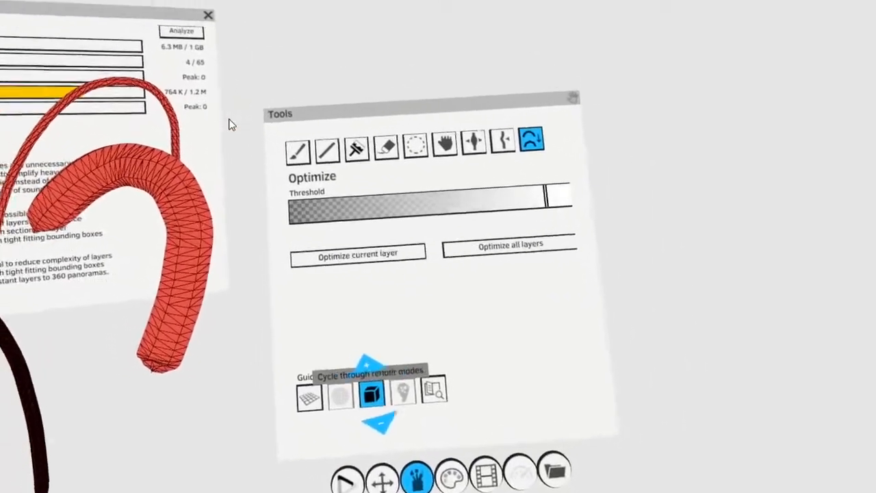
pyautogui.click(372, 395)
pyautogui.click(405, 411)
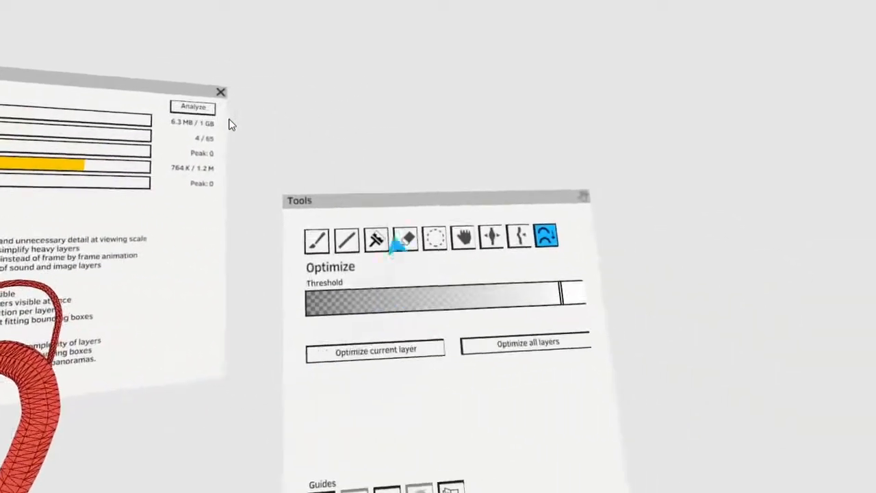
# - Draw several thick box-shaped columns and a few thin vertical strips in red with the Straight line tool
pyautogui.click(390, 238)
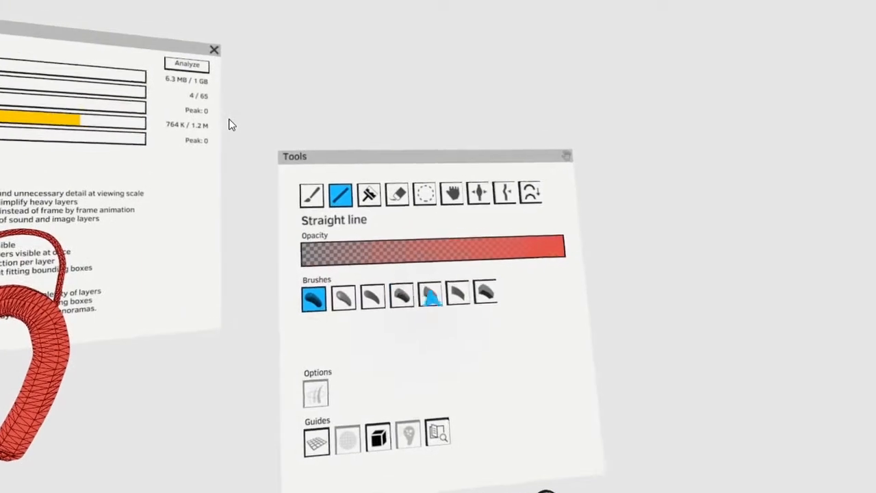
pyautogui.click(480, 293)
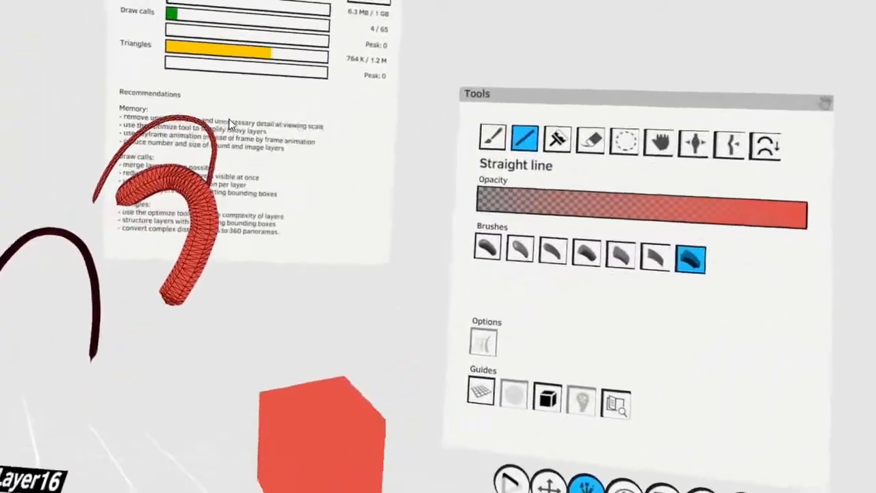
pyautogui.moveTo(322, 437); pyautogui.dragTo(344, 156)
pyautogui.moveTo(342, 479); pyautogui.dragTo(305, 236)
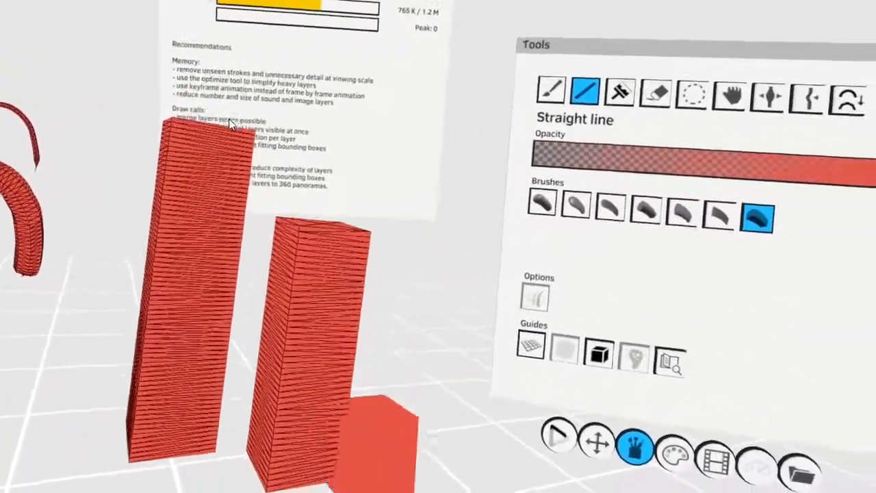
pyautogui.moveTo(373, 473); pyautogui.dragTo(355, 281)
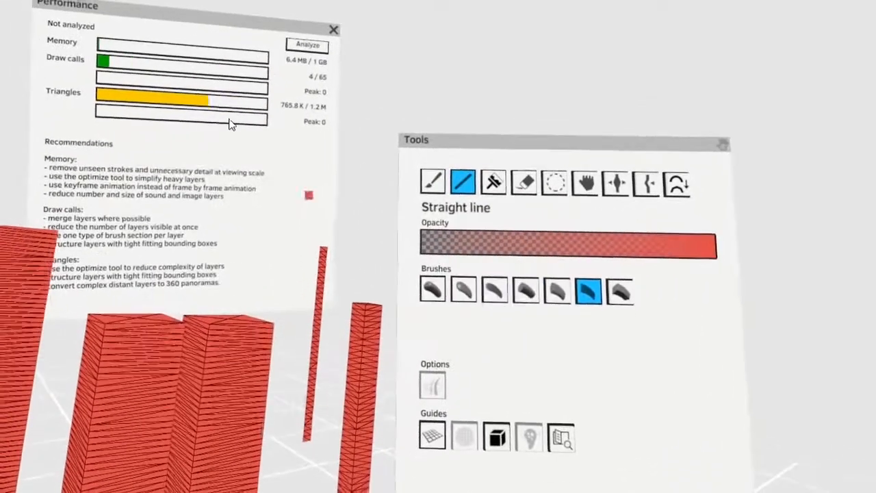
pyautogui.moveTo(308, 210); pyautogui.dragTo(293, 382)
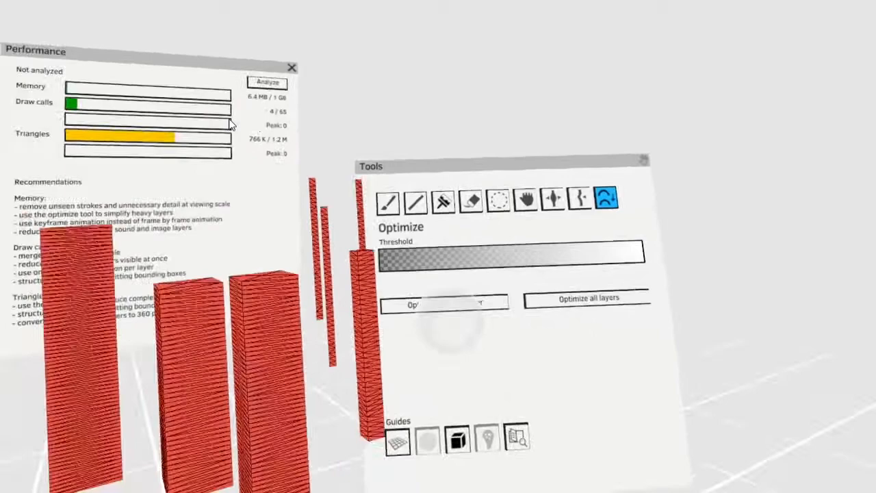
# - Colorize the lower parts of the columns with a darker red at reduced strength, and switch off the wireframe display
pyautogui.click(444, 304)
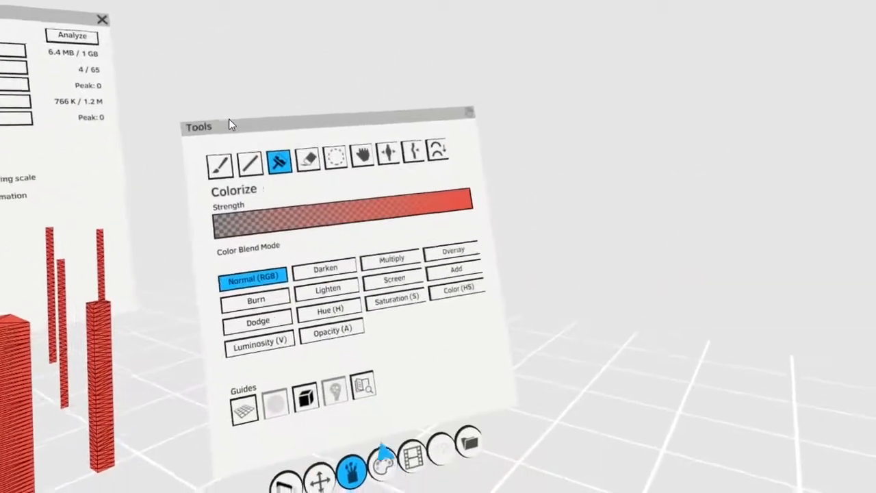
pyautogui.click(382, 463)
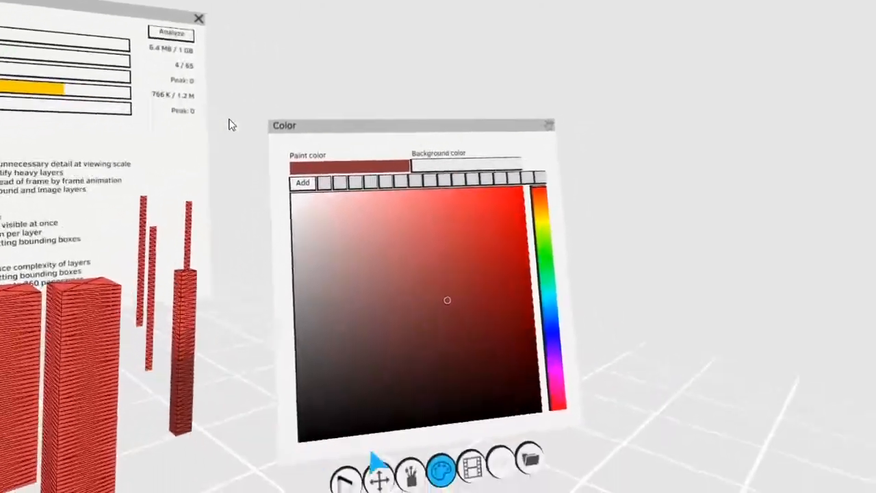
pyautogui.click(409, 476)
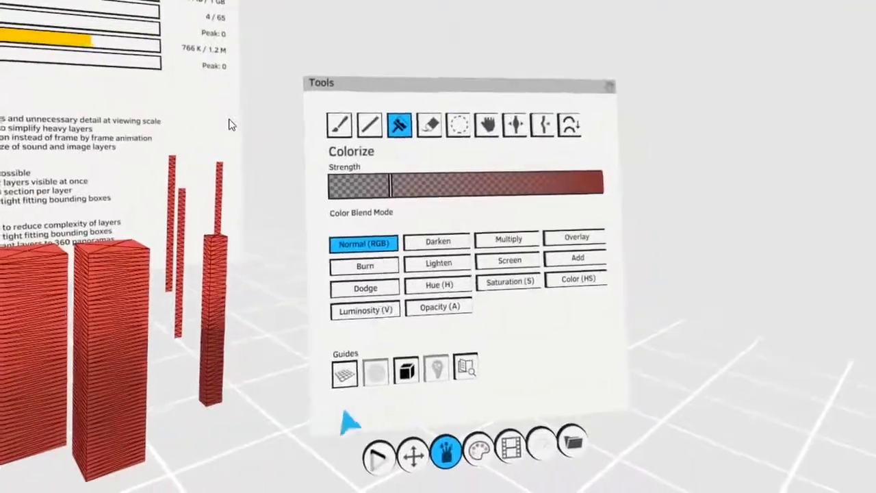
pyautogui.click(588, 385)
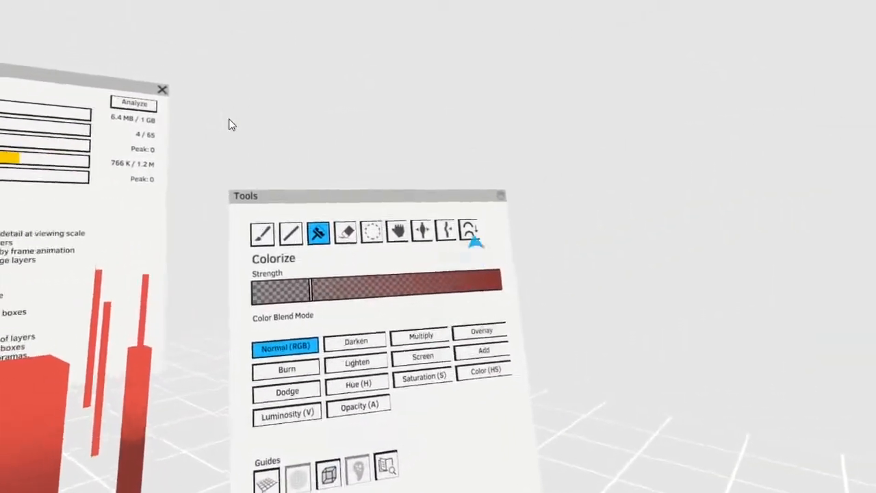
# - Optimize the current layer at a high threshold to simplify the straight columns
pyautogui.click(472, 176)
pyautogui.click(411, 305)
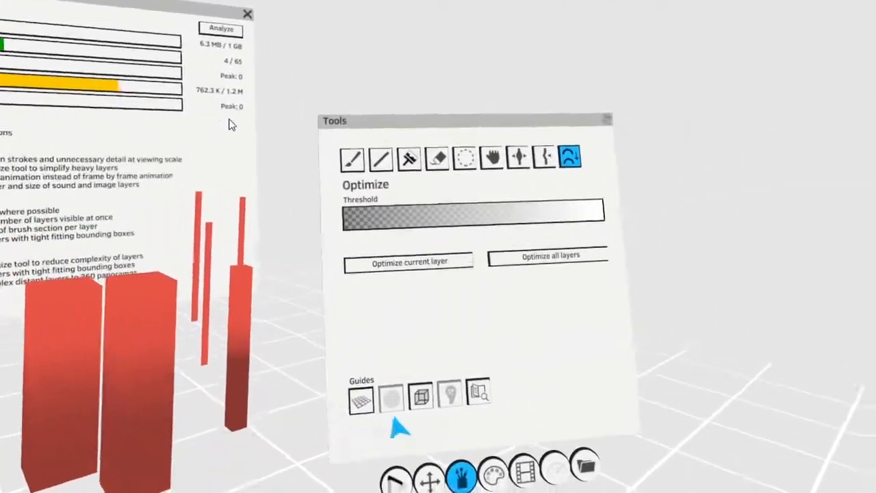
pyautogui.click(421, 396)
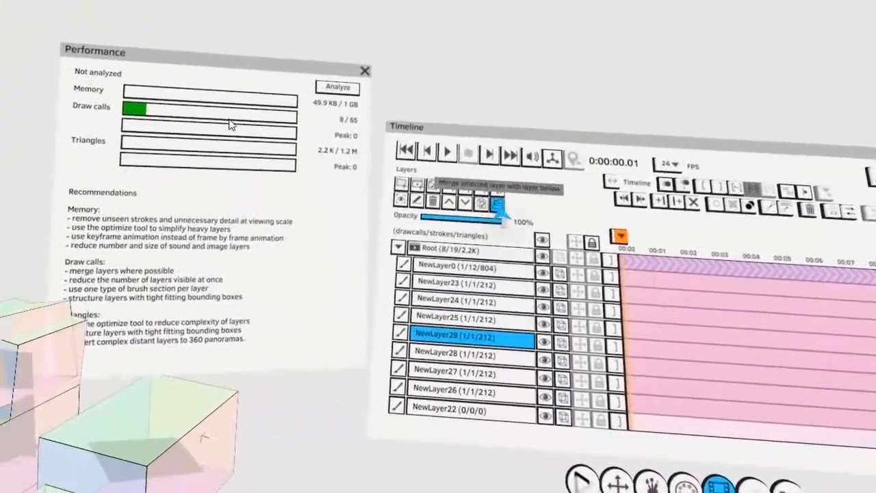
# - Merge NewLayer29 with NewLayer28, NewLayer27 and NewLayer26 below it
pyautogui.click(498, 204)
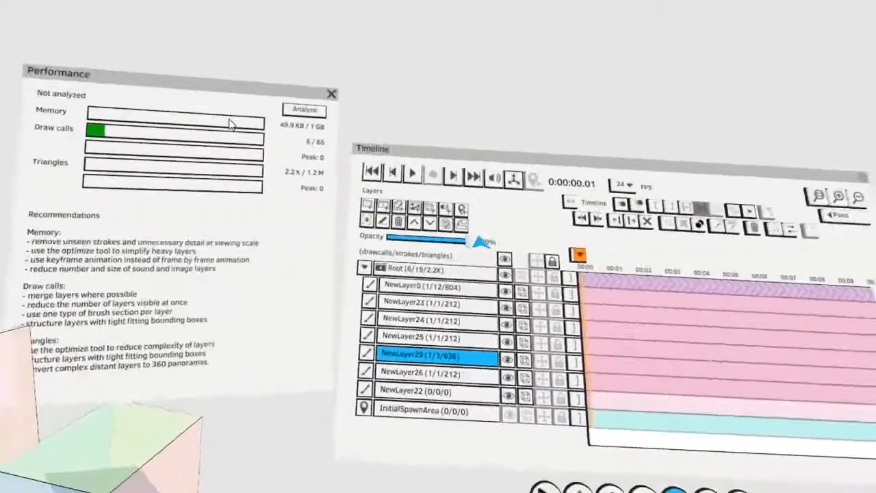
pyautogui.click(781, 172)
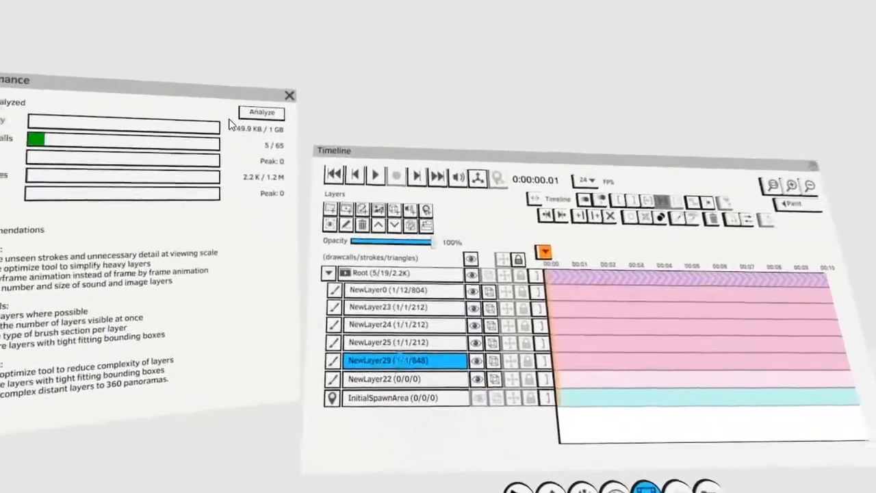
# - Select NewLayer0 and hide the paint layers NewLayer29, NewLayer25, NewLayer24 and NewLayer23
pyautogui.click(409, 301)
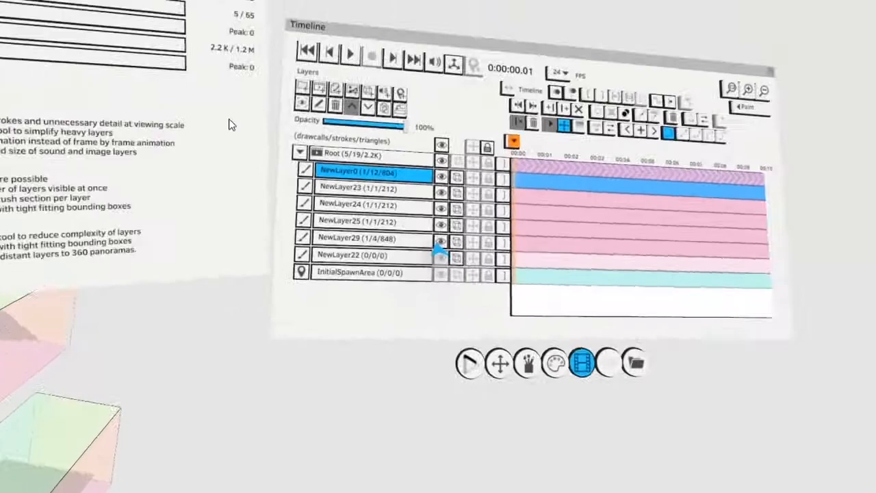
pyautogui.click(442, 250)
pyautogui.click(441, 233)
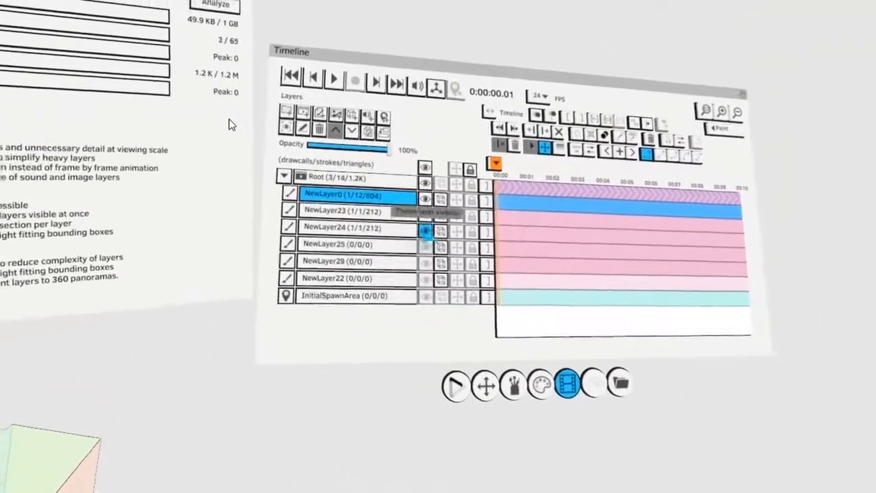
pyautogui.click(442, 217)
pyautogui.click(442, 201)
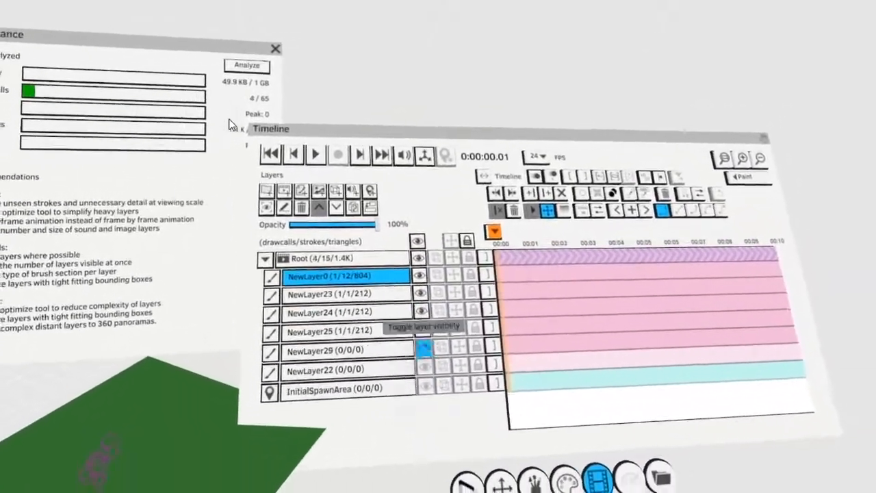
pyautogui.click(424, 348)
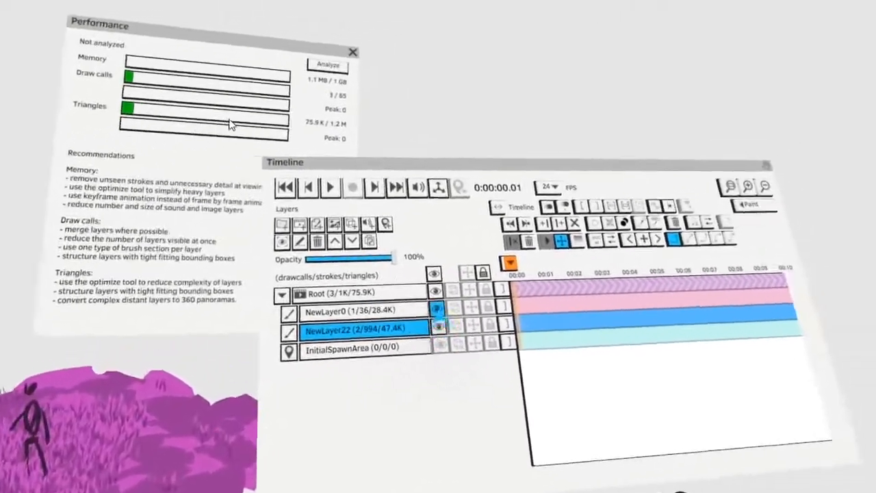
# - Select NewLayer0 and hide it so only the grass and figure strokes of NewLayer22 are displayed
pyautogui.click(438, 310)
pyautogui.click(433, 338)
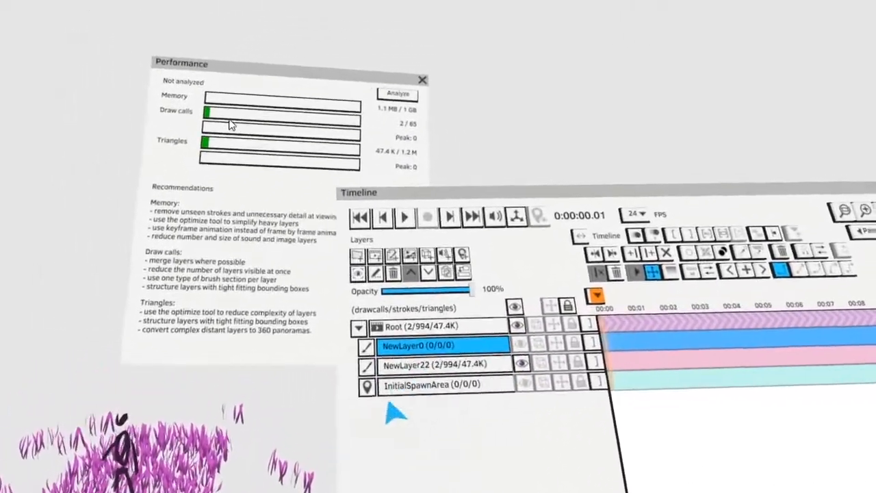
pyautogui.click(387, 279)
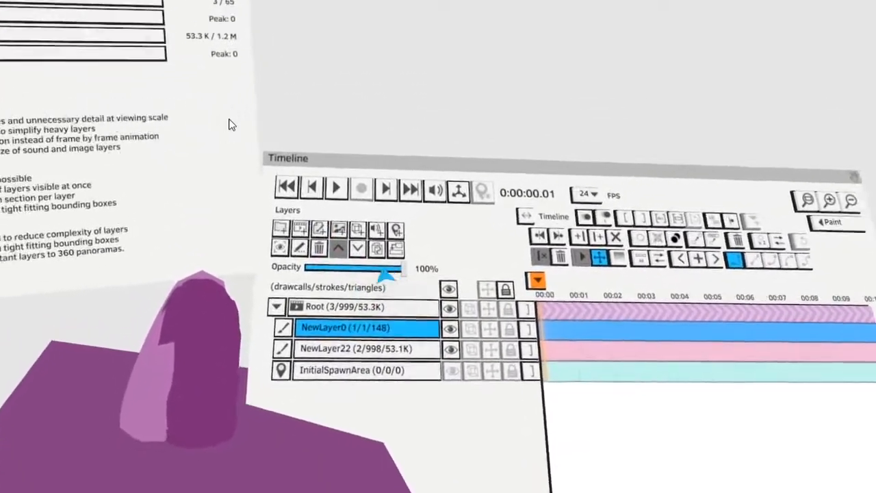
# - Lower the opacity of NewLayer0 to 52% and remove the ground stroke from that layer
pyautogui.moveTo(387, 271); pyautogui.dragTo(357, 269)
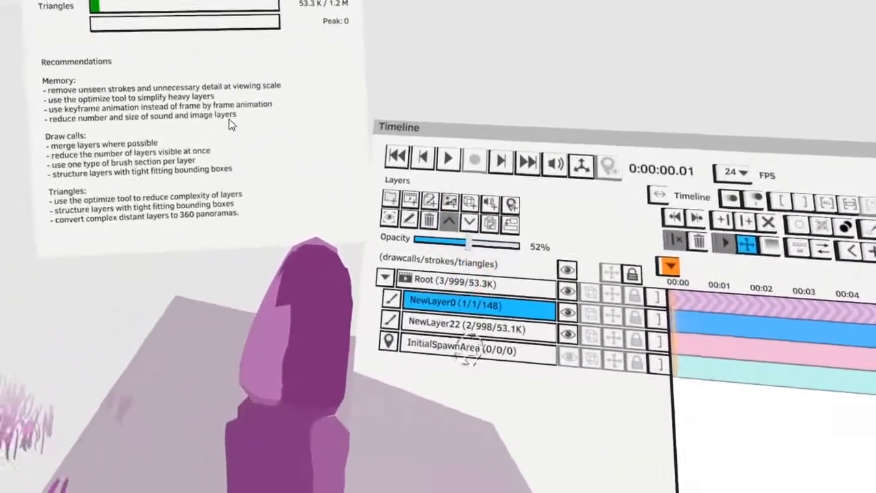
pyautogui.hotkey('ctrl', 'z')
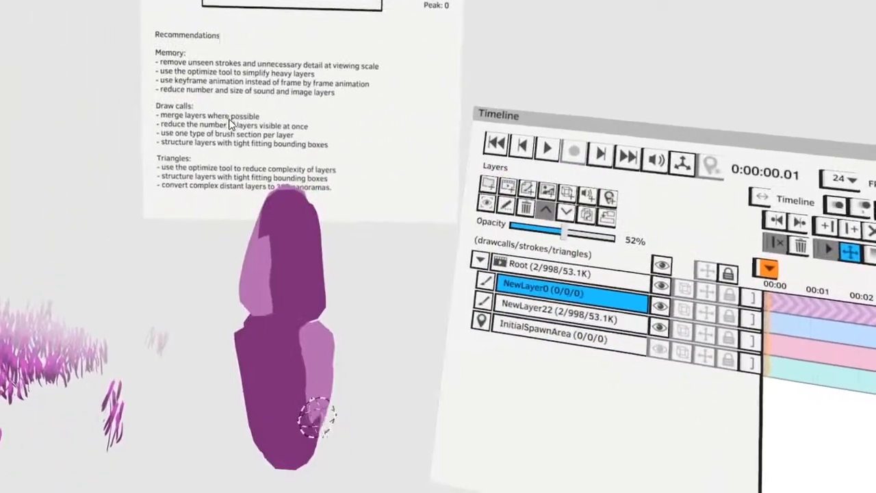
pyautogui.click(418, 318)
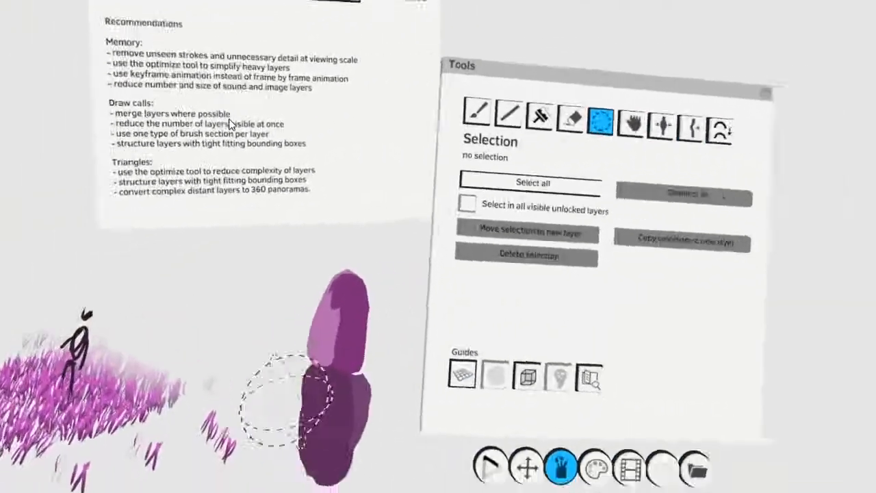
# - Toggle the visibility of NewLayer22 off and on again, and make it the selected transform object
pyautogui.click(456, 411)
pyautogui.click(499, 283)
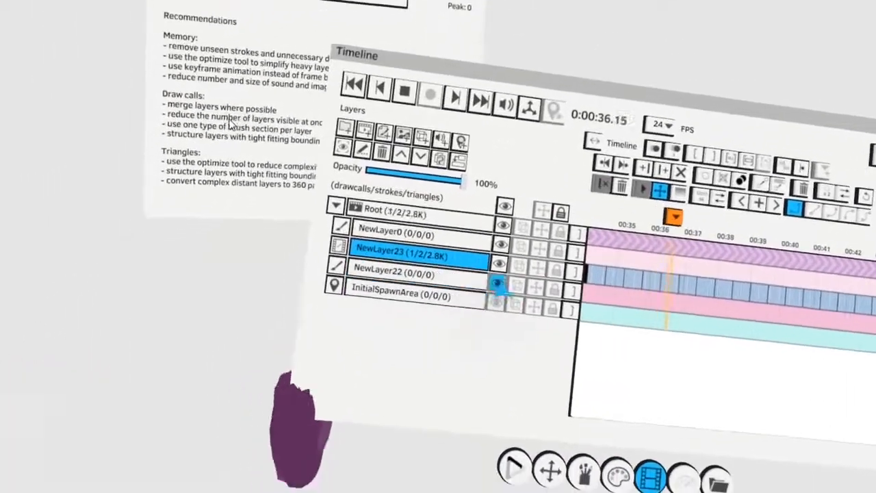
pyautogui.click(499, 283)
pyautogui.click(473, 280)
pyautogui.click(534, 288)
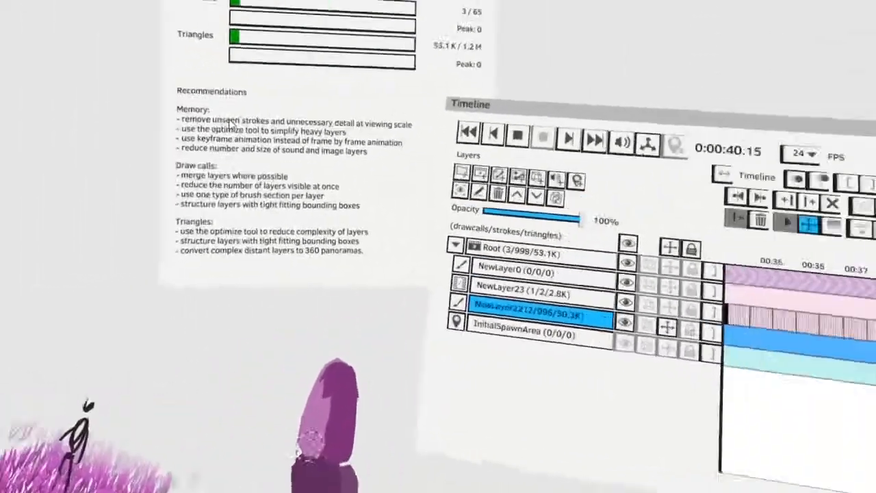
# - Duplicate the grass and figure layer NewLayer22 repeatedly, spreading the copies around the scene to load up draw calls and triangles
pyautogui.hotkey('ctrl', 'd')
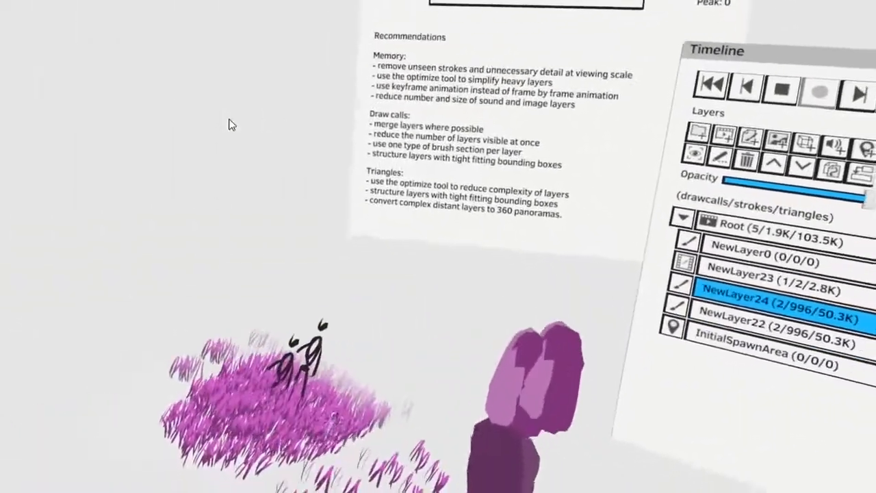
pyautogui.hotkey('ctrl', 'd')
pyautogui.hotkey('ctrl', 'd')
pyautogui.hotkey('ctrl', 'd')
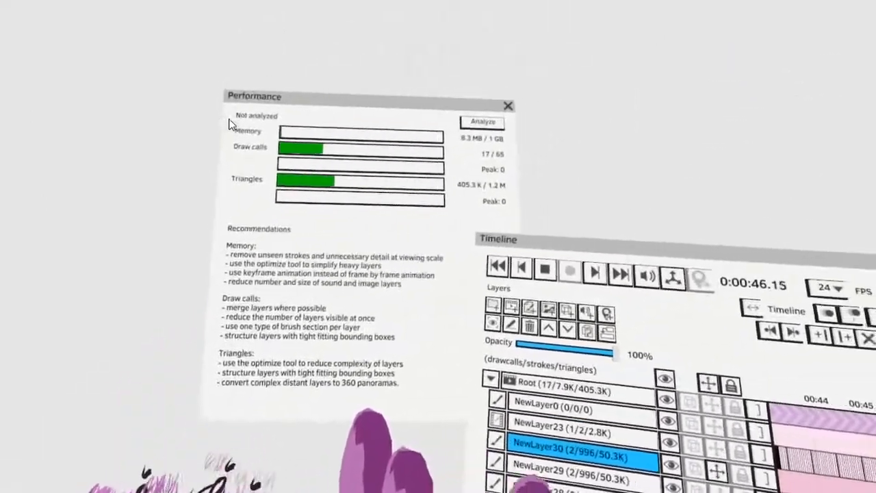
pyautogui.hotkey('ctrl', 'd')
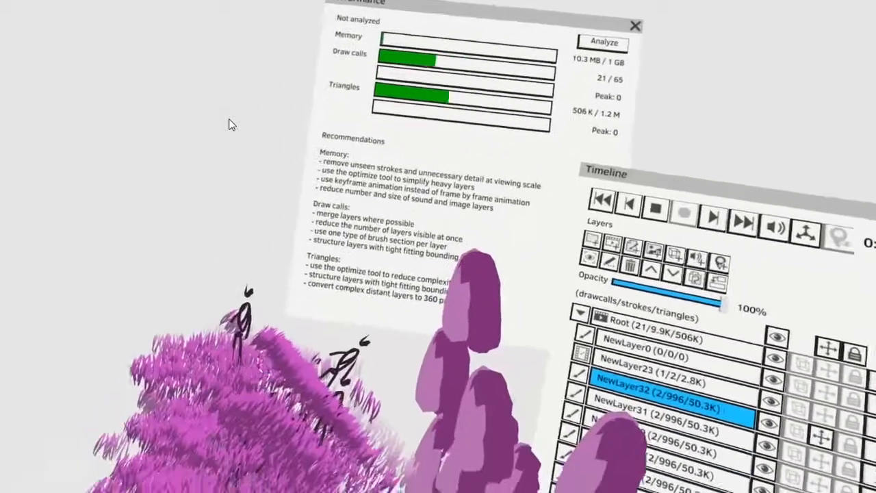
pyautogui.hotkey('ctrl', 'd')
pyautogui.hotkey('ctrl', 'd')
pyautogui.hotkey('ctrl', 'd')
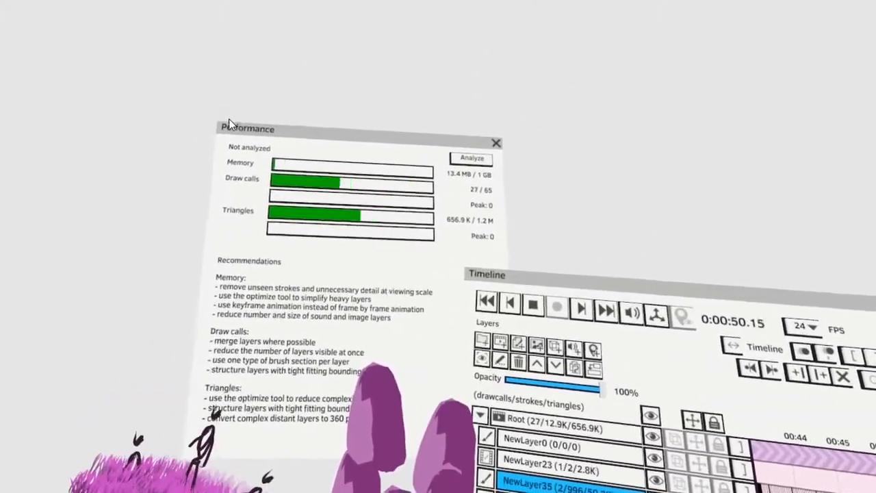
pyautogui.hotkey('ctrl', 'd')
pyautogui.hotkey('ctrl', 'd')
pyautogui.hotkey('ctrl', 'd')
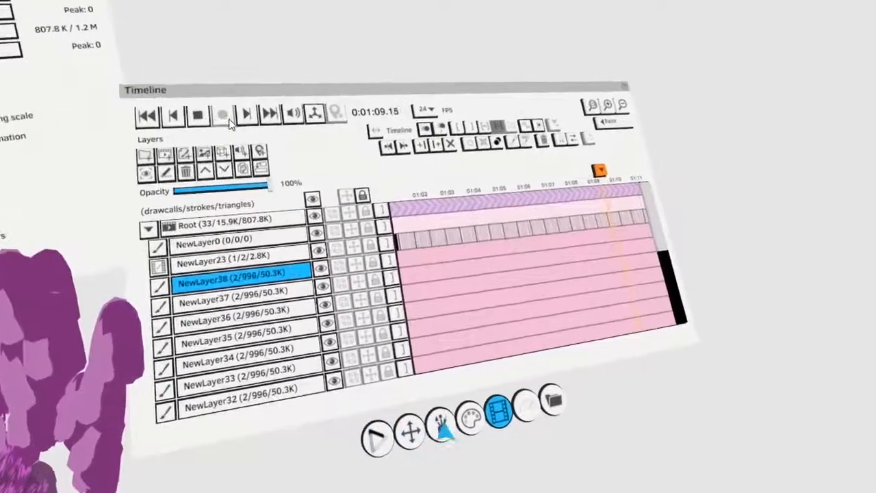
# - Use the Optimize tool to simplify the strokes in all the duplicated layers
pyautogui.click(442, 425)
pyautogui.click(487, 208)
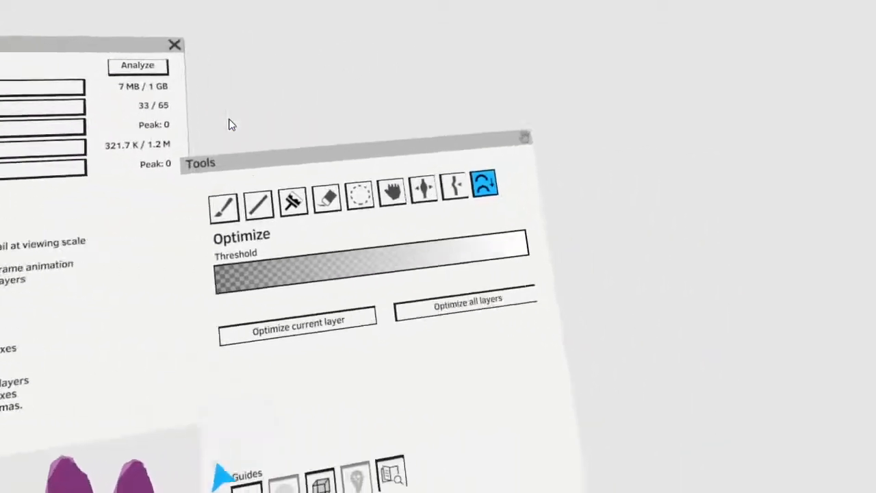
# - Start a new document and set the Paint tool to the second brush type with a dark blue color
pyautogui.click(416, 438)
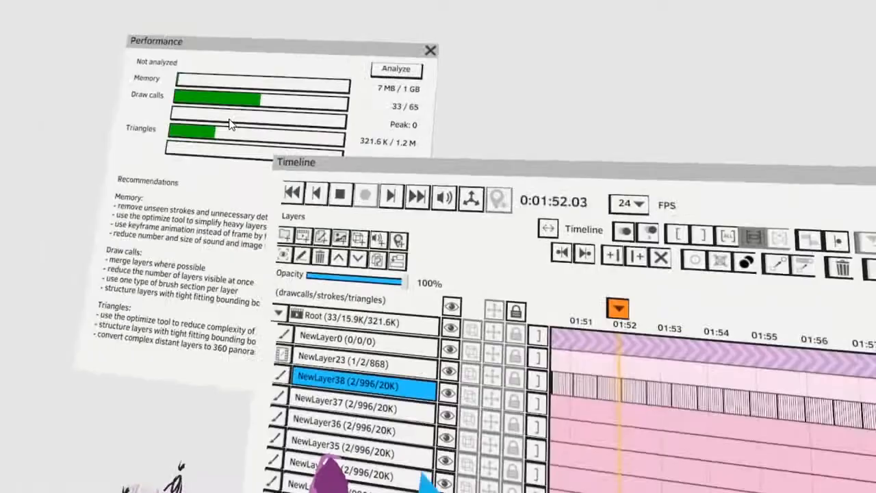
pyautogui.click(396, 382)
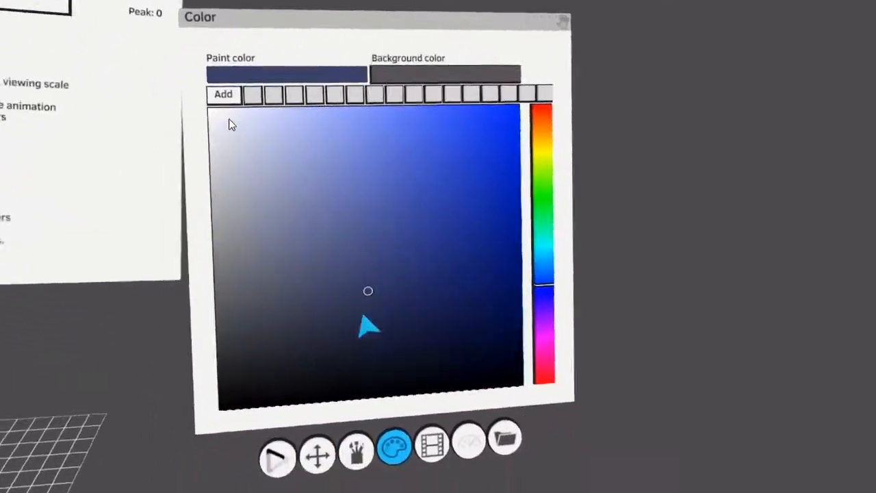
pyautogui.click(357, 452)
pyautogui.click(443, 191)
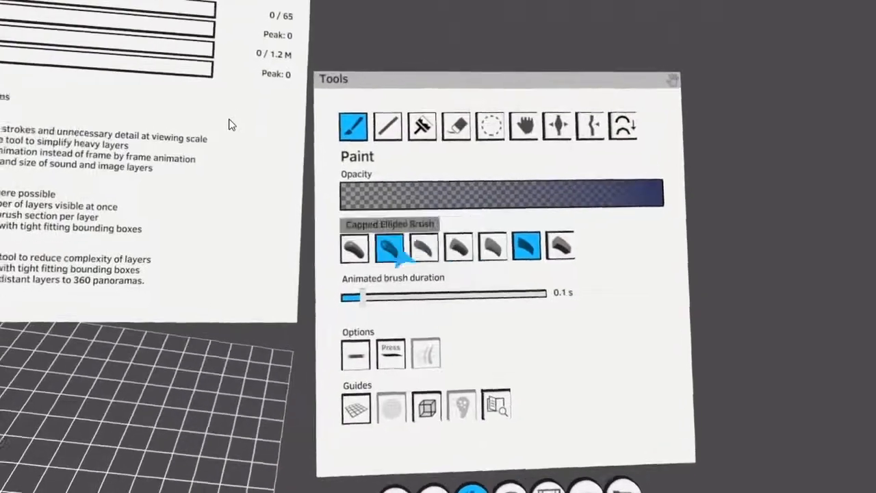
pyautogui.click(395, 248)
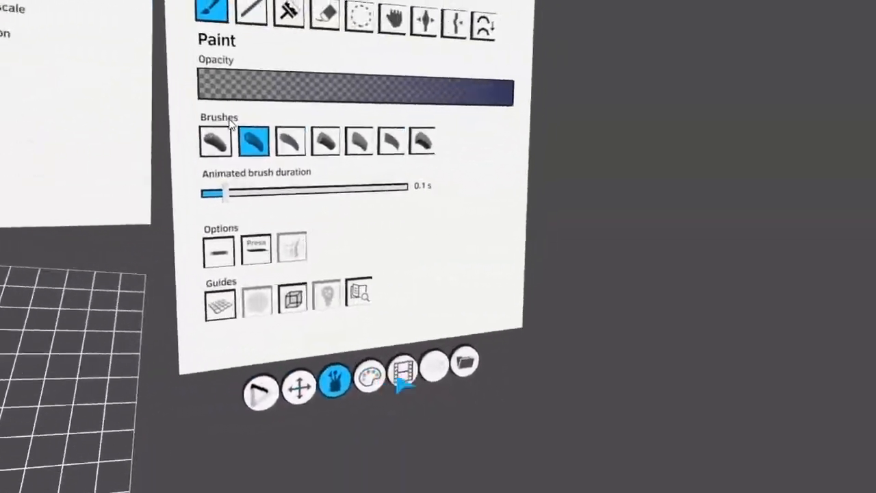
pyautogui.click(600, 301)
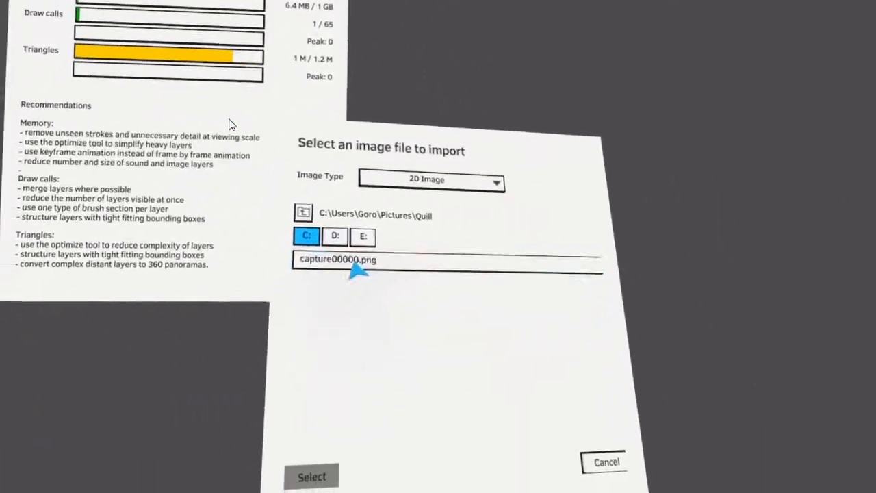
# - Replace the painted layer with capture00000.png imported as a 2D image, and make that image layer the transform object
pyautogui.click(349, 261)
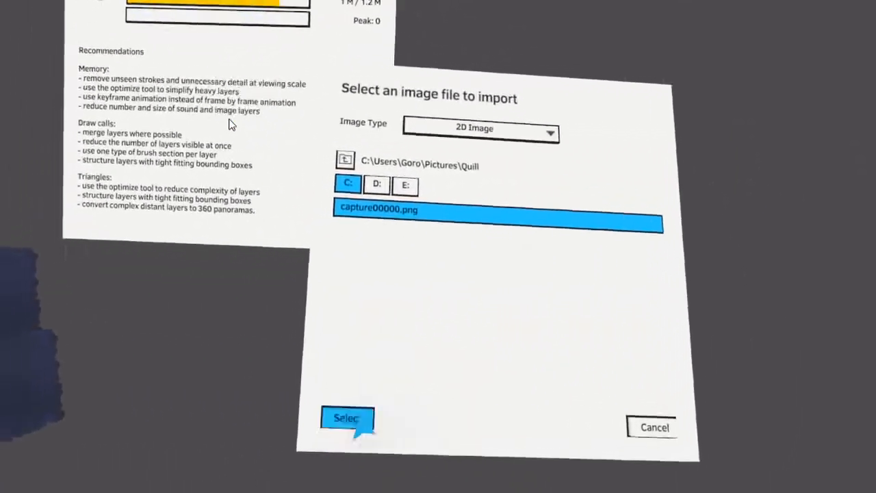
pyautogui.click(312, 476)
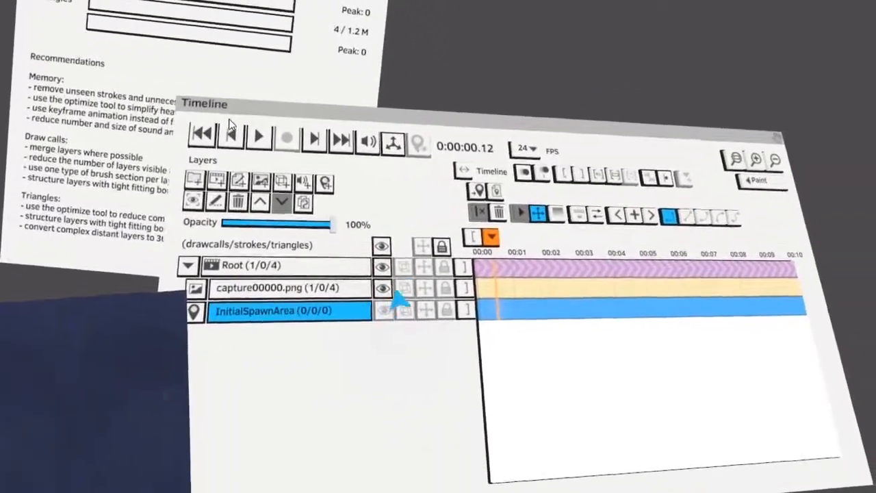
pyautogui.click(356, 288)
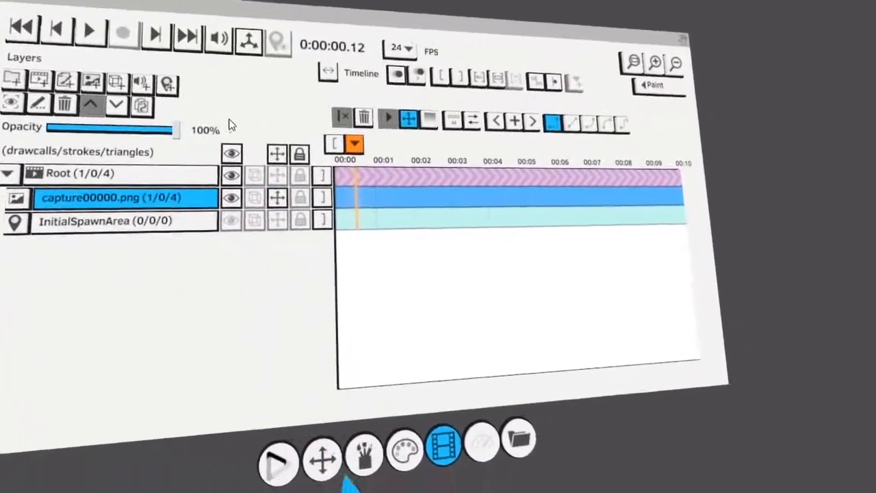
# - Delete the duplicate image layers capture00000.png3, capture00000.png2 and capture00000.png1
pyautogui.click(324, 457)
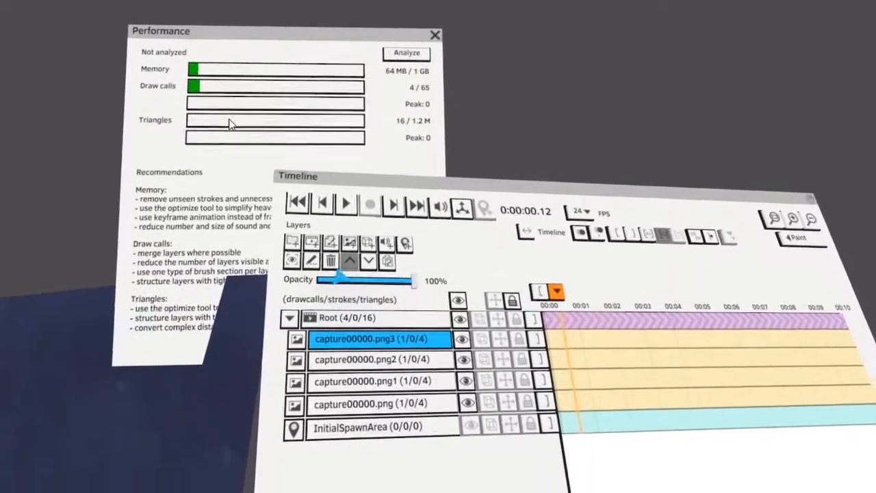
pyautogui.click(343, 278)
pyautogui.click(344, 279)
pyautogui.click(344, 279)
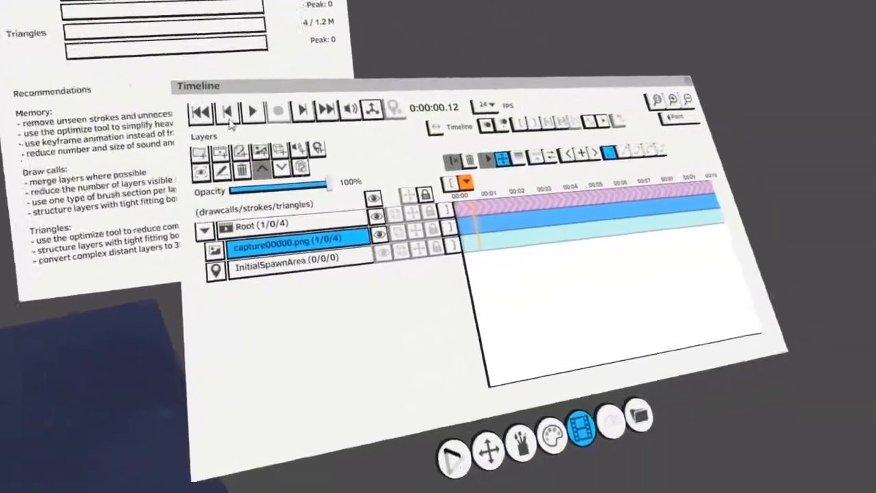
# - Choose a lighter greyish paint color for the Paint tool and add a new paint layer above capture00000.png
pyautogui.click(451, 440)
pyautogui.click(361, 216)
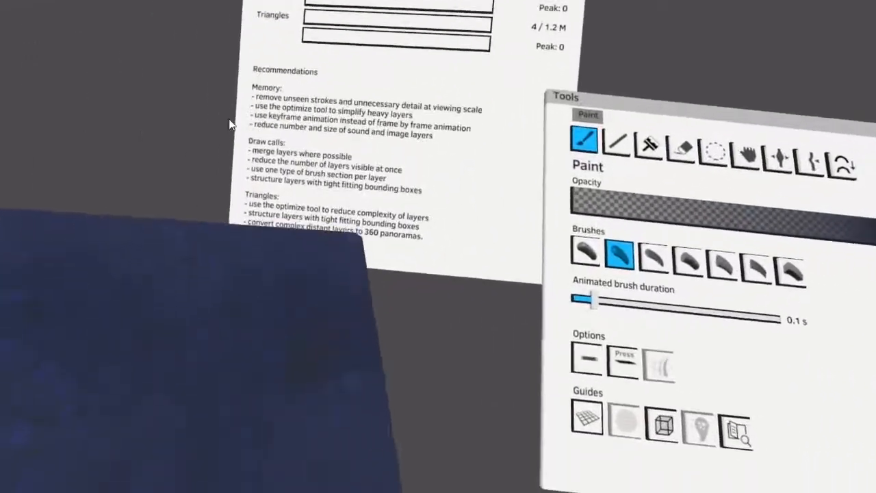
pyautogui.click(437, 402)
pyautogui.click(329, 305)
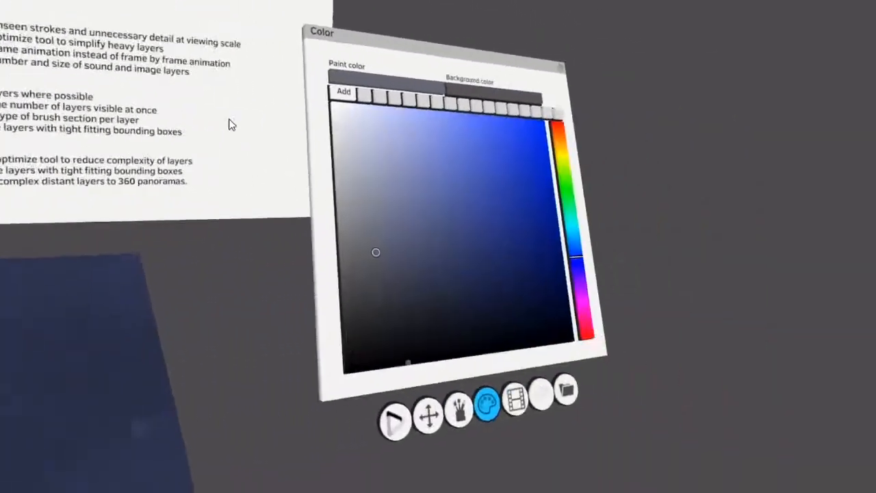
pyautogui.click(516, 399)
pyautogui.click(406, 229)
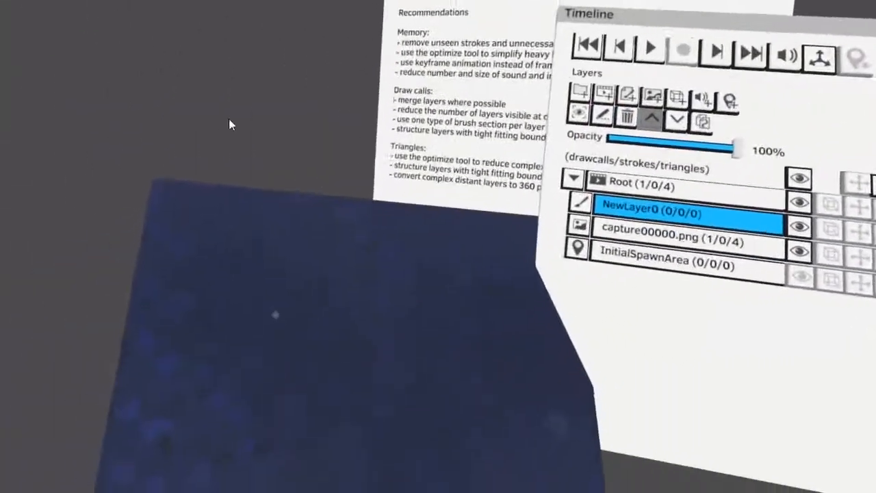
# - Paint several short light wavy strokes over the blue image plane on NewLayer0
pyautogui.moveTo(313, 317); pyautogui.dragTo(366, 339)
pyautogui.moveTo(268, 297)
pyautogui.mouseDown()
pyautogui.moveTo(265, 323)
pyautogui.moveTo(236, 329)
pyautogui.mouseUp()
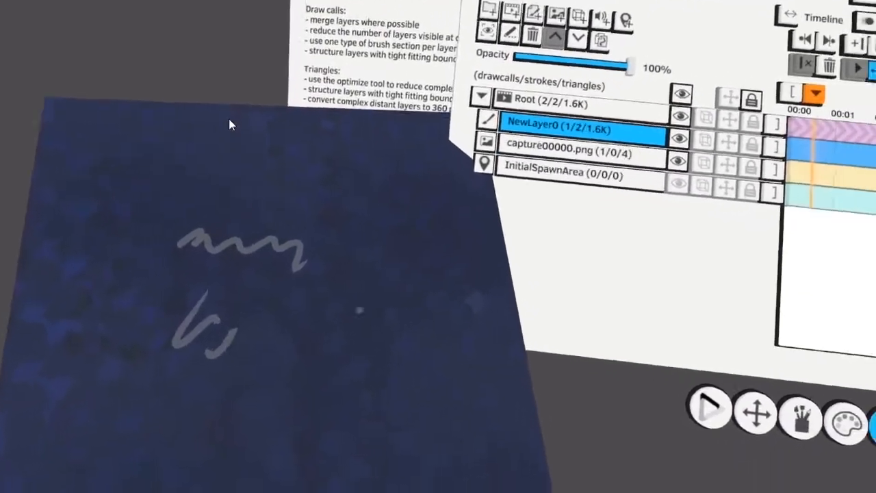
pyautogui.moveTo(279, 366); pyautogui.dragTo(319, 370)
pyautogui.moveTo(308, 293)
pyautogui.mouseDown()
pyautogui.moveTo(313, 320)
pyautogui.moveTo(337, 356)
pyautogui.mouseUp()
pyautogui.moveTo(383, 329); pyautogui.dragTo(334, 413)
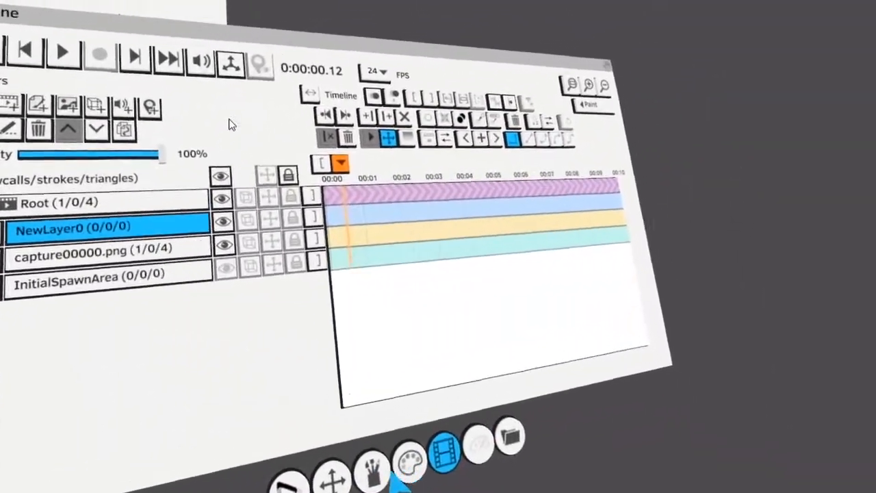
# - Set the Paint tool to the first brush type in dark blue and add another paint layer
pyautogui.click(373, 471)
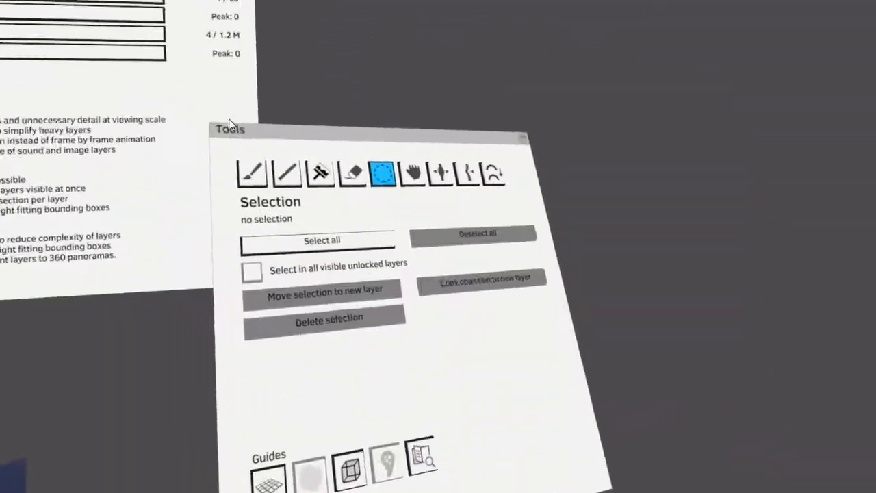
pyautogui.click(255, 192)
pyautogui.click(365, 473)
pyautogui.click(397, 328)
pyautogui.click(383, 480)
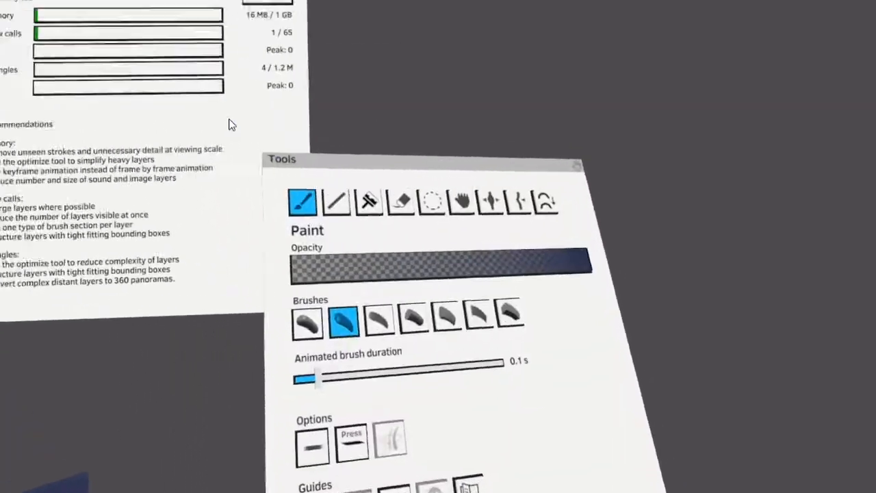
pyautogui.click(371, 348)
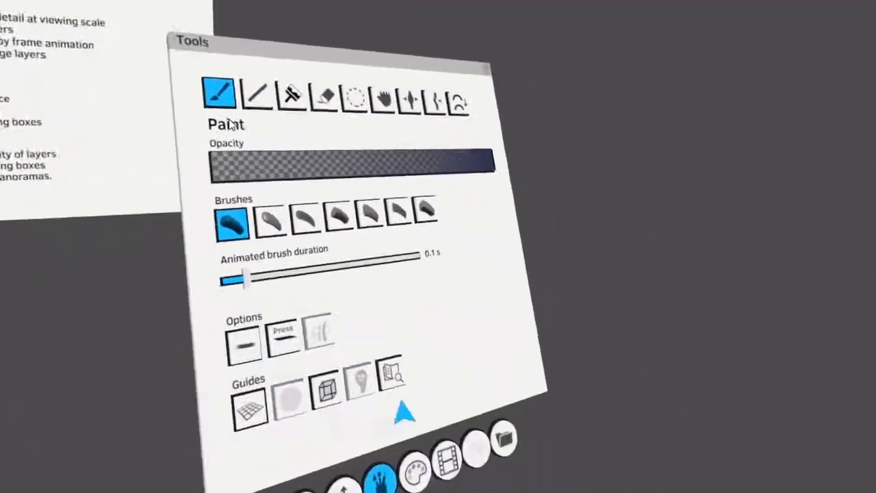
pyautogui.click(446, 463)
pyautogui.click(332, 222)
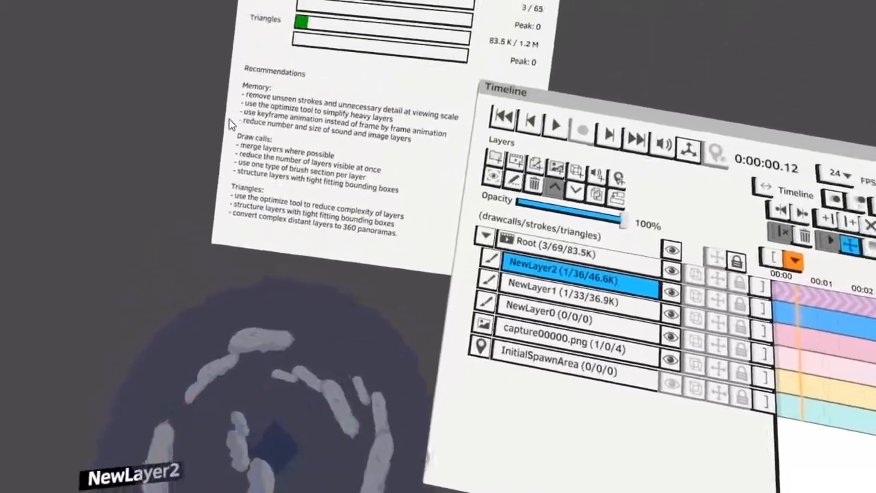
# - Select the NewLayer1 paint layer, and hide the capture00000.png image layer
pyautogui.click(562, 293)
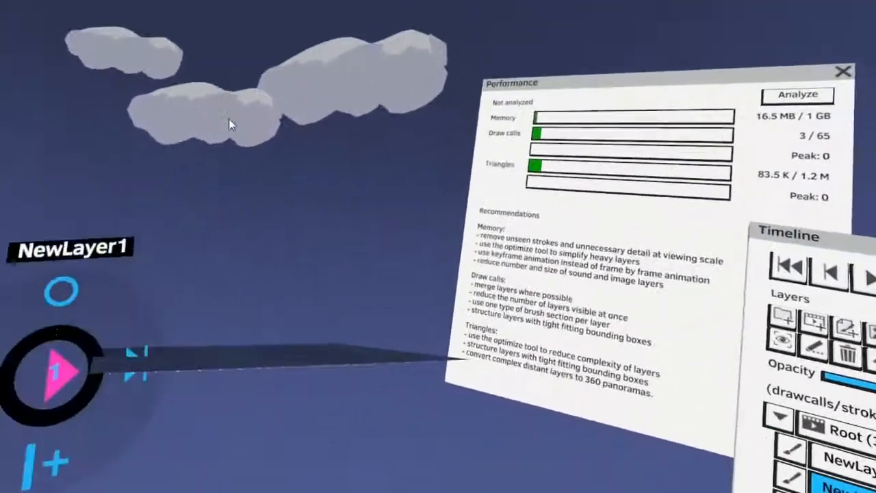
pyautogui.click(407, 324)
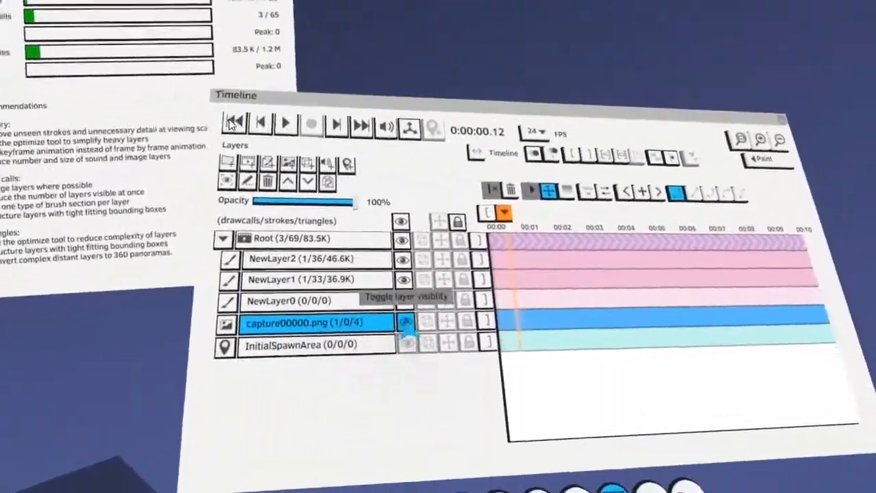
pyautogui.click(406, 323)
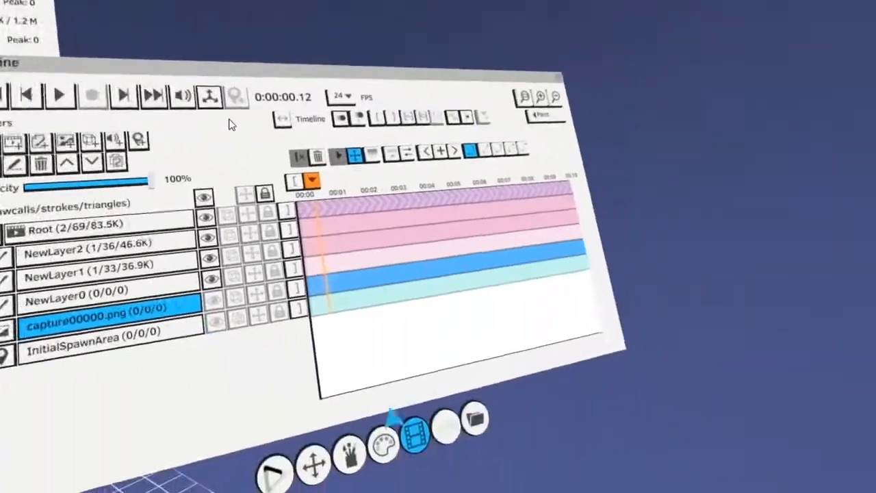
# - Capture and save a mono 360 image with face size 2048, and import equirect00000.png as a 360 Equirectangular Mono image
pyautogui.click(477, 472)
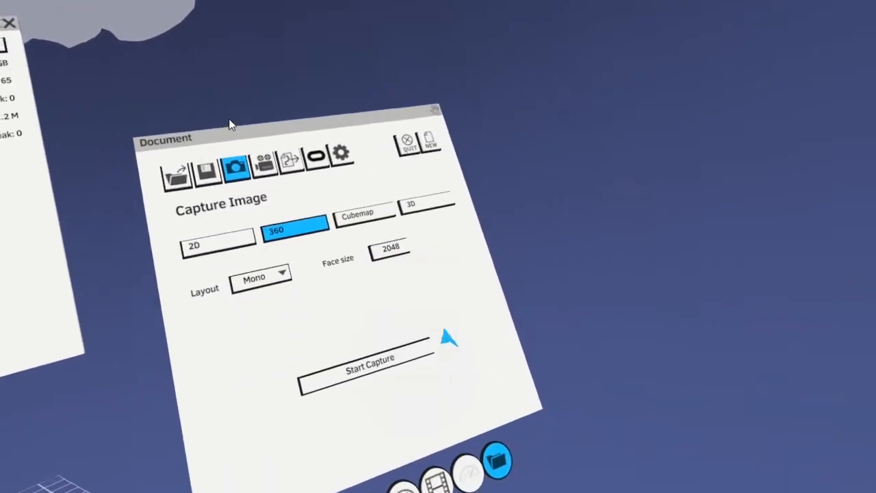
pyautogui.click(383, 350)
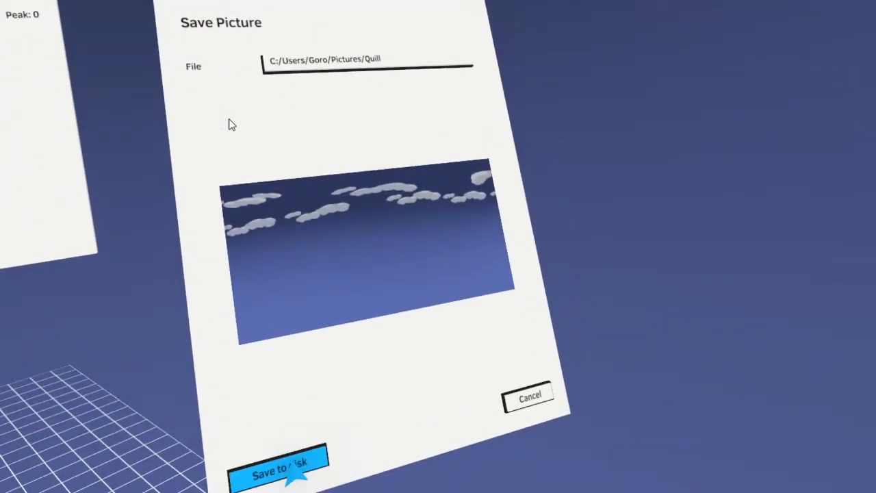
pyautogui.click(291, 470)
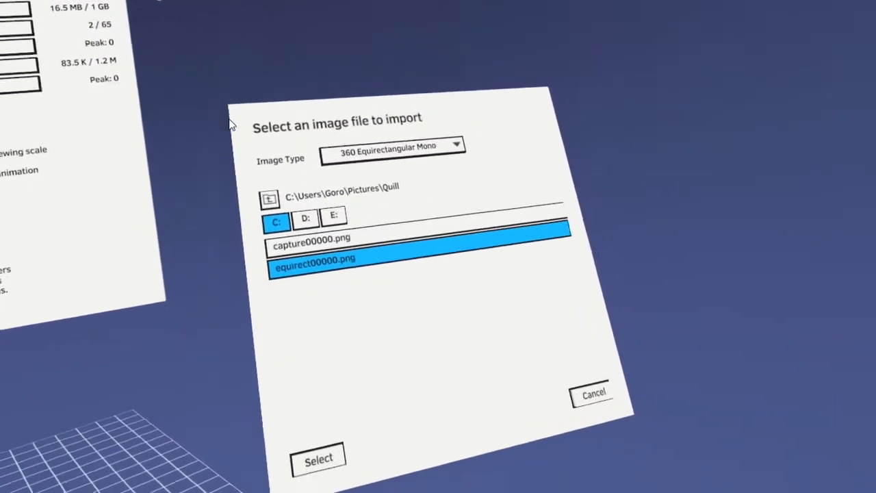
pyautogui.click(353, 418)
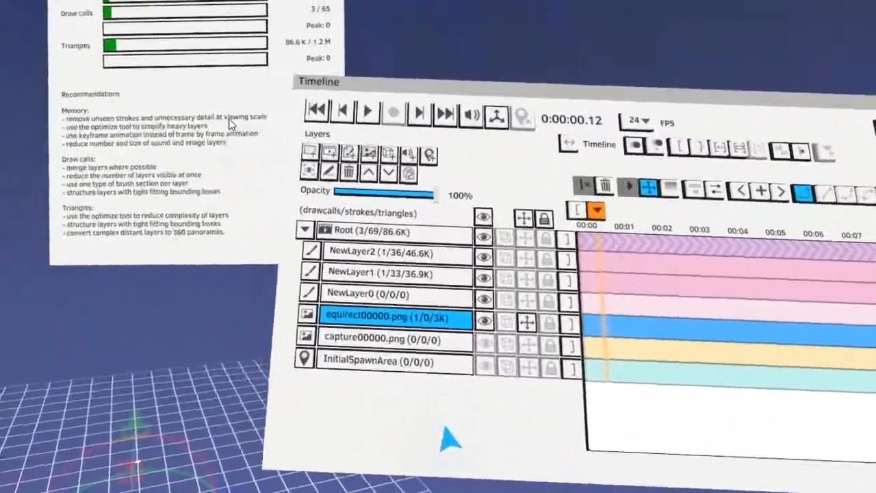
# - Delete the paint layers NewLayer2, NewLayer1 and NewLayer0, and show the capture00000.png layer again
pyautogui.click(383, 252)
pyautogui.click(348, 172)
pyautogui.click(349, 171)
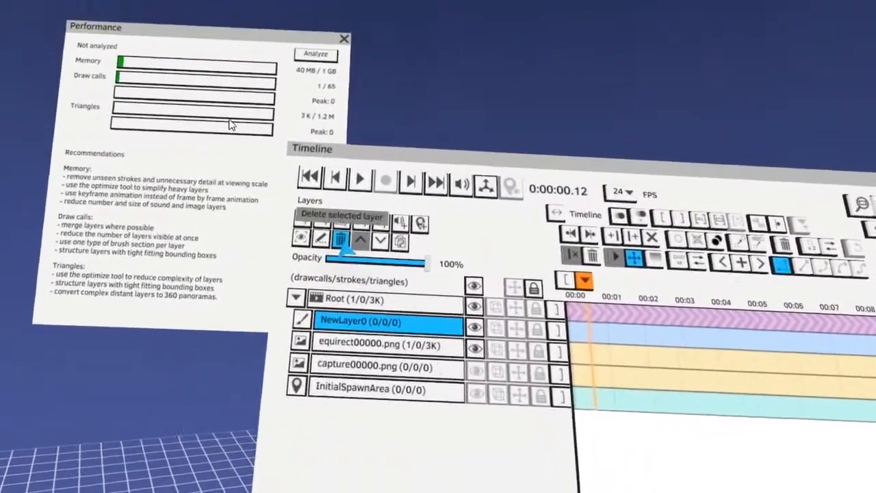
pyautogui.click(340, 240)
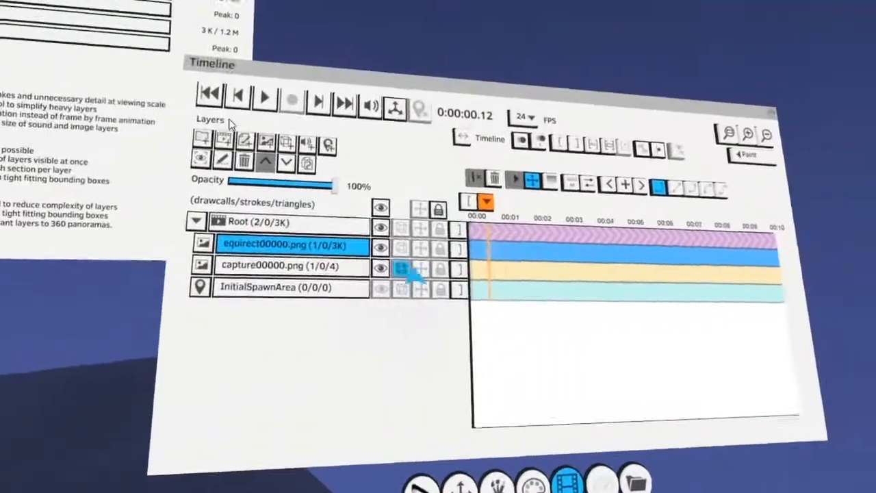
# - Change the picture type of the equirect00000.png layer to 2D Image and apply the settings
pyautogui.click(507, 199)
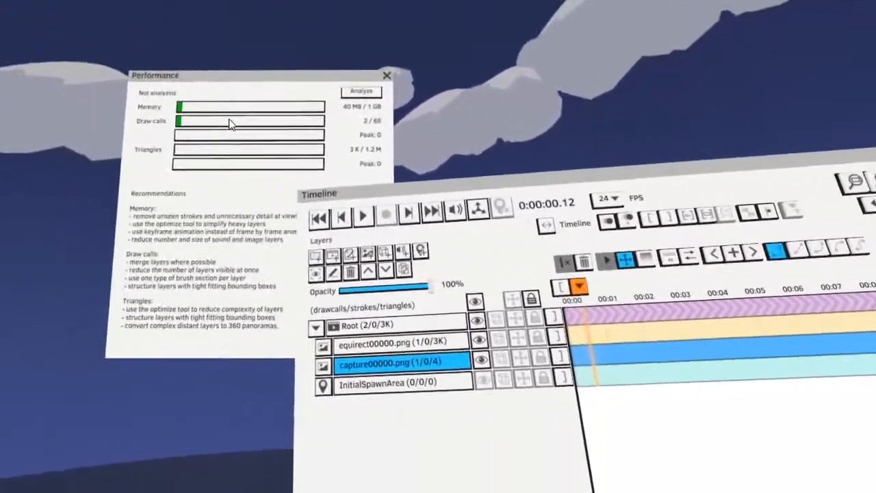
pyautogui.click(368, 272)
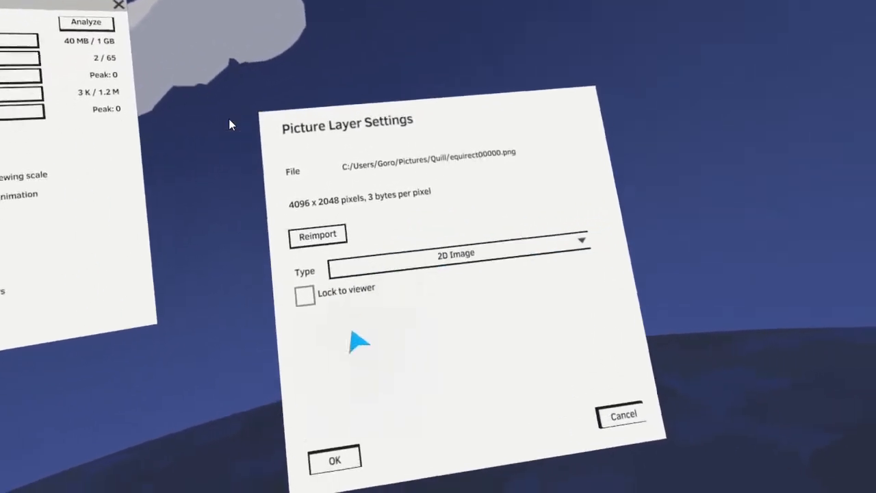
pyautogui.click(263, 490)
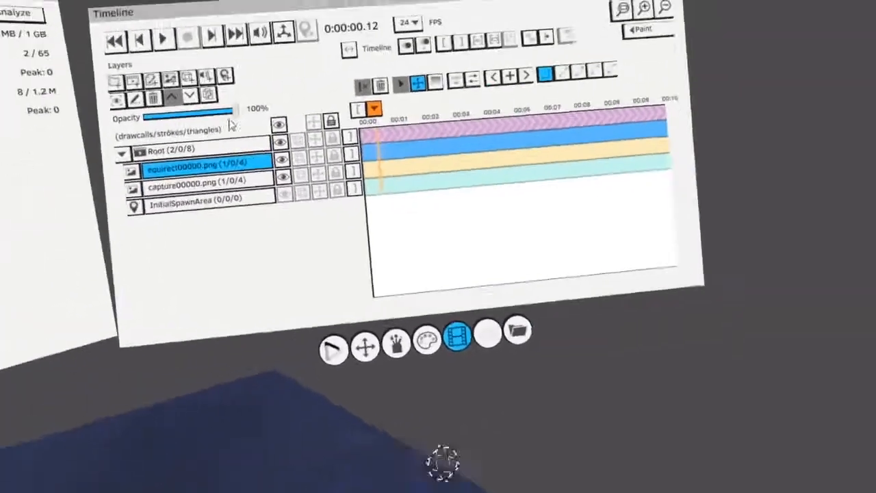
pyautogui.click(518, 330)
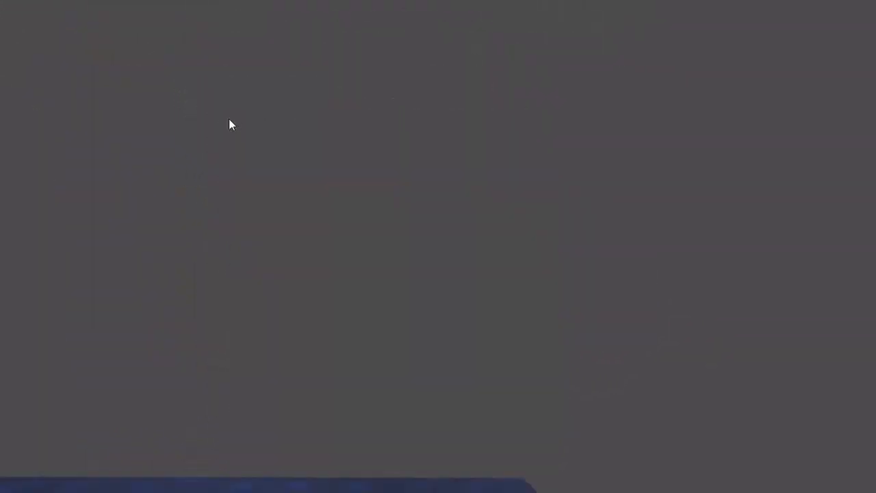